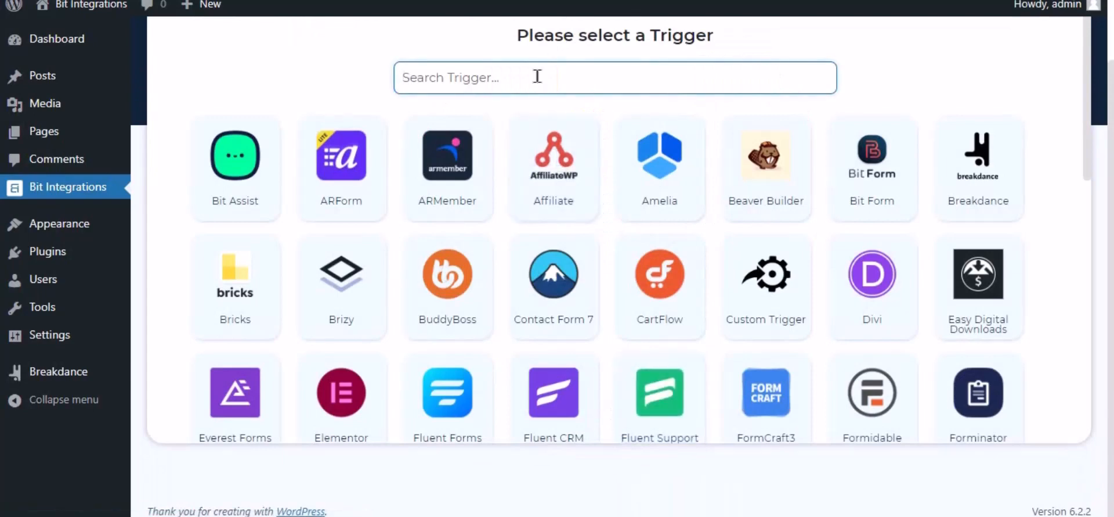
Search the trigger list for "break" and choose Breakdance as the integration's trigger.
type("break")
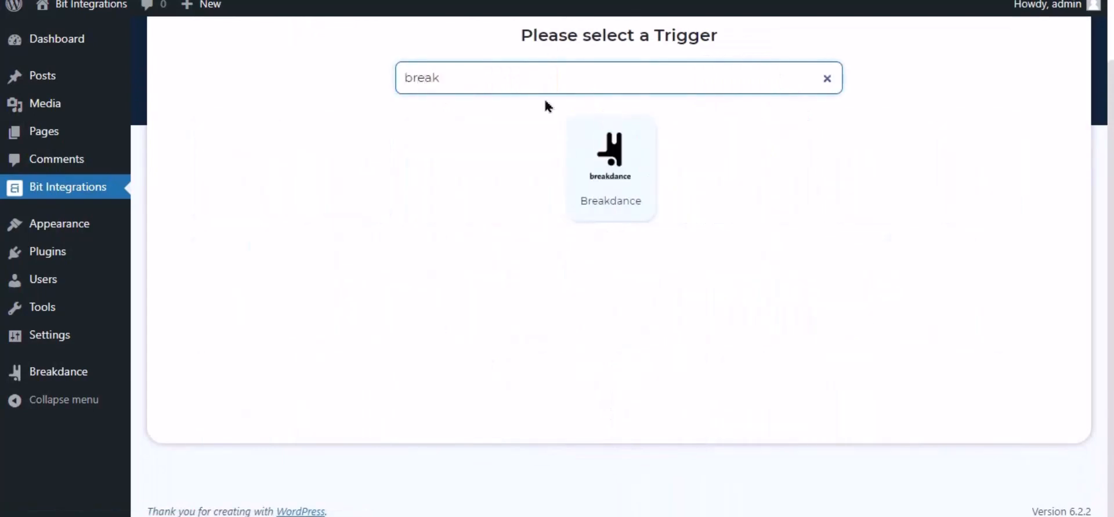
left_click(614, 174)
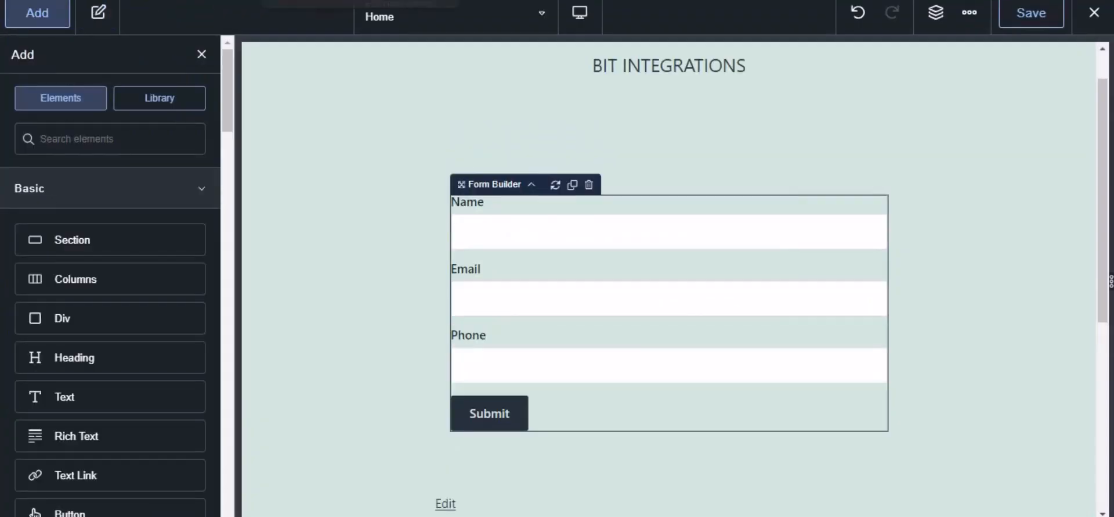
In the Breakdance editor, add Bit Integrations Pro as the form's action after submission and save the Home page.
left_click(556, 241)
left_click(27, 200)
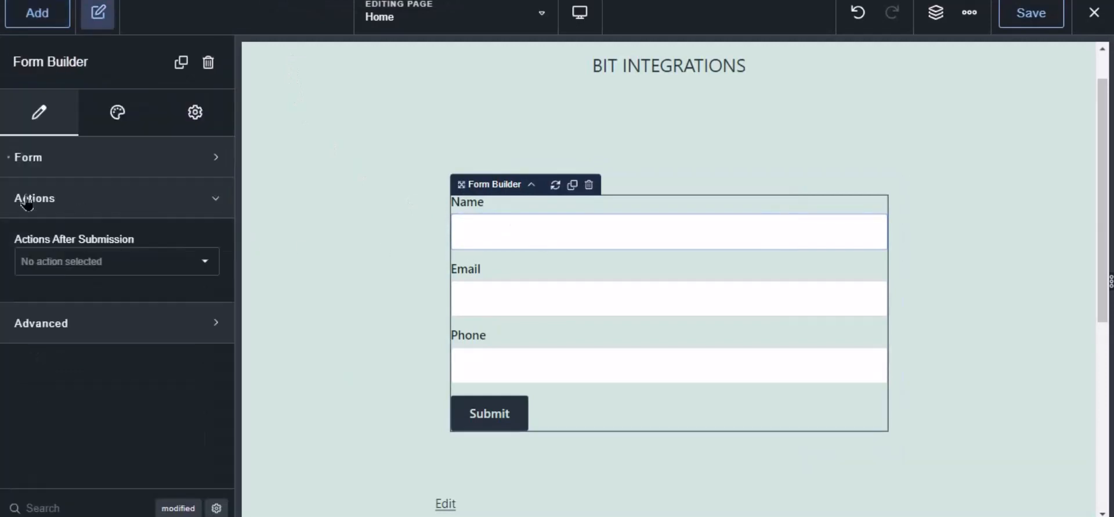
left_click(62, 268)
scroll(95, 419, "down", 5)
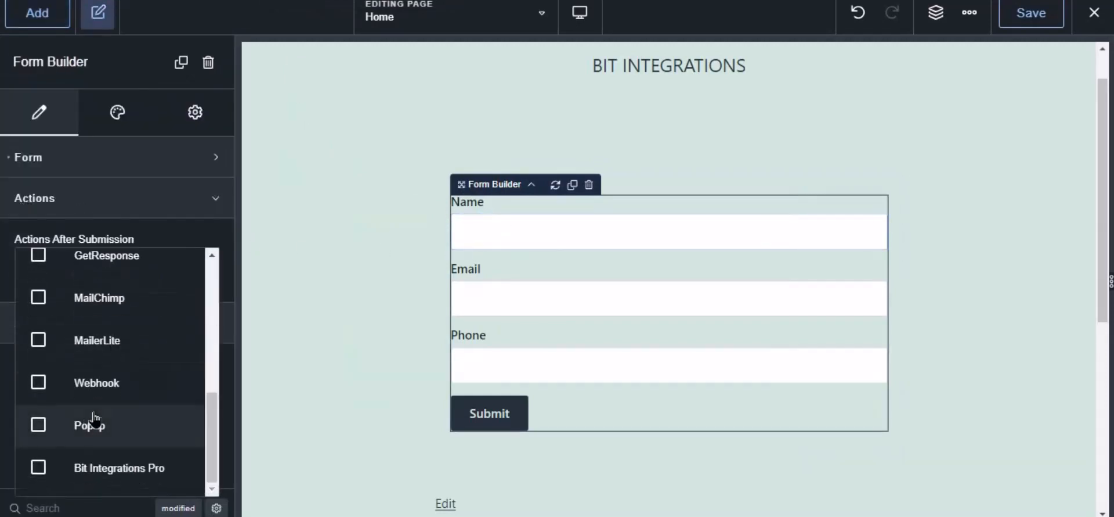
left_click(108, 466)
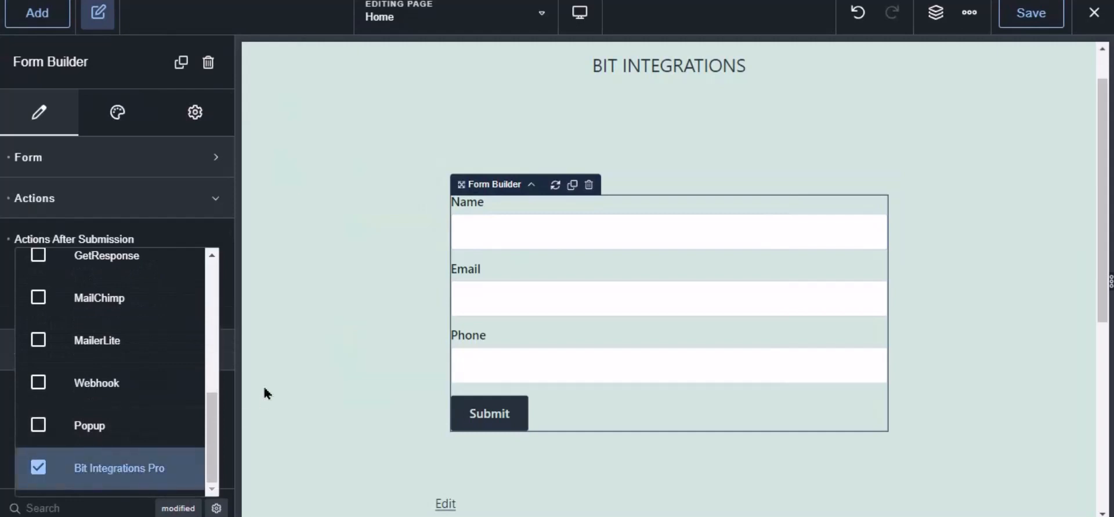
left_click(1031, 14)
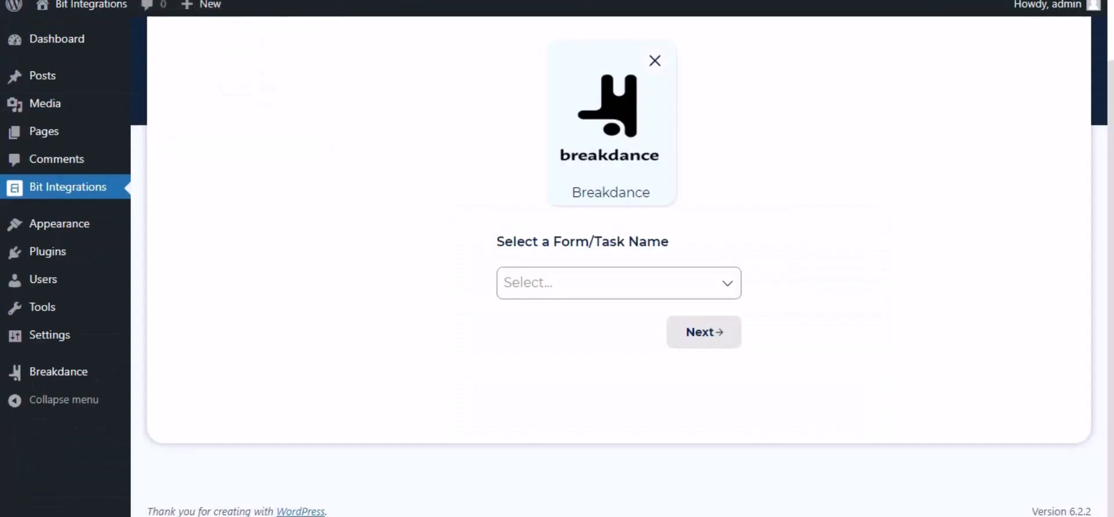
In Bit Integrations, select Contact Form as the Breakdance trigger's form and continue to the action selection.
left_click(558, 269)
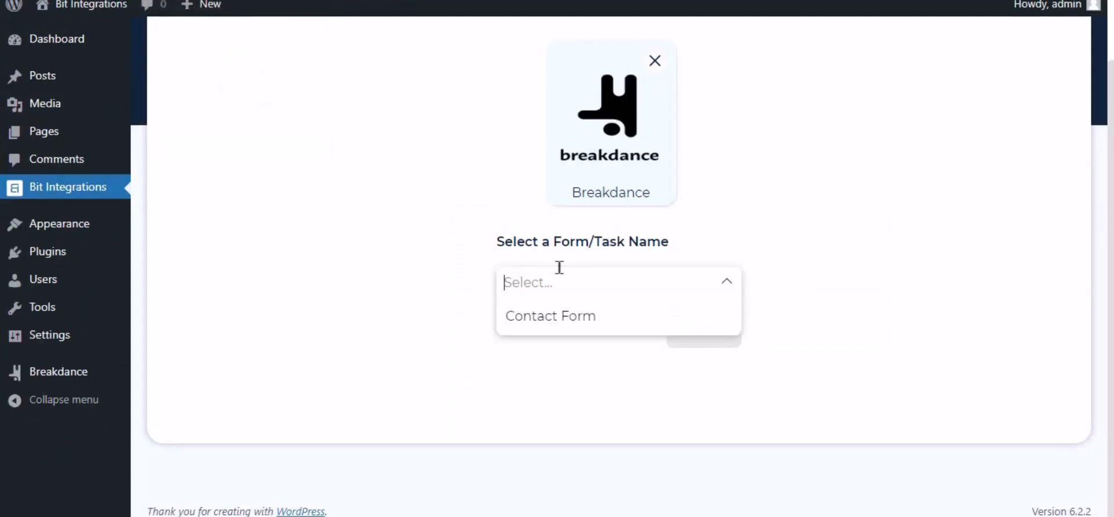
left_click(552, 319)
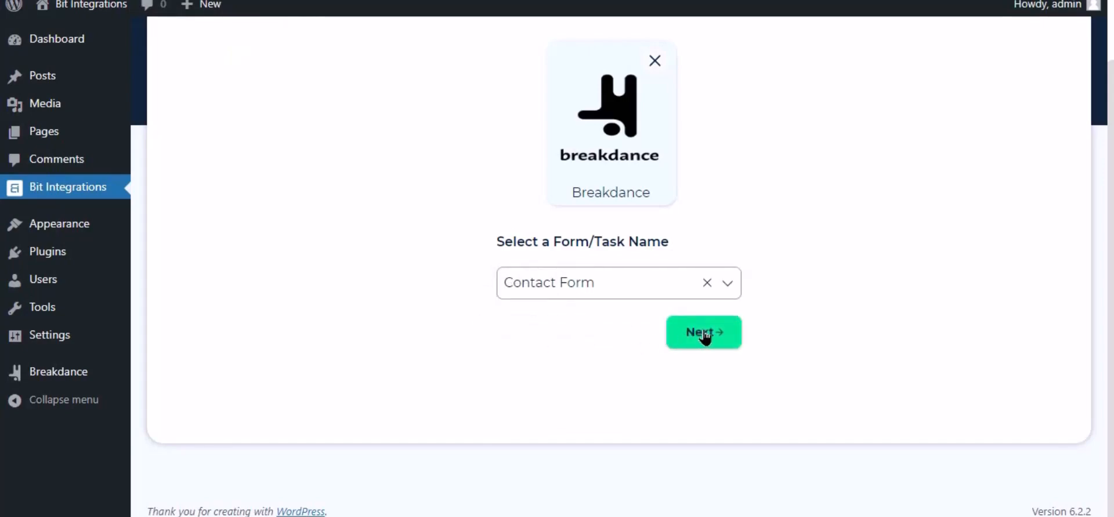
left_click(704, 332)
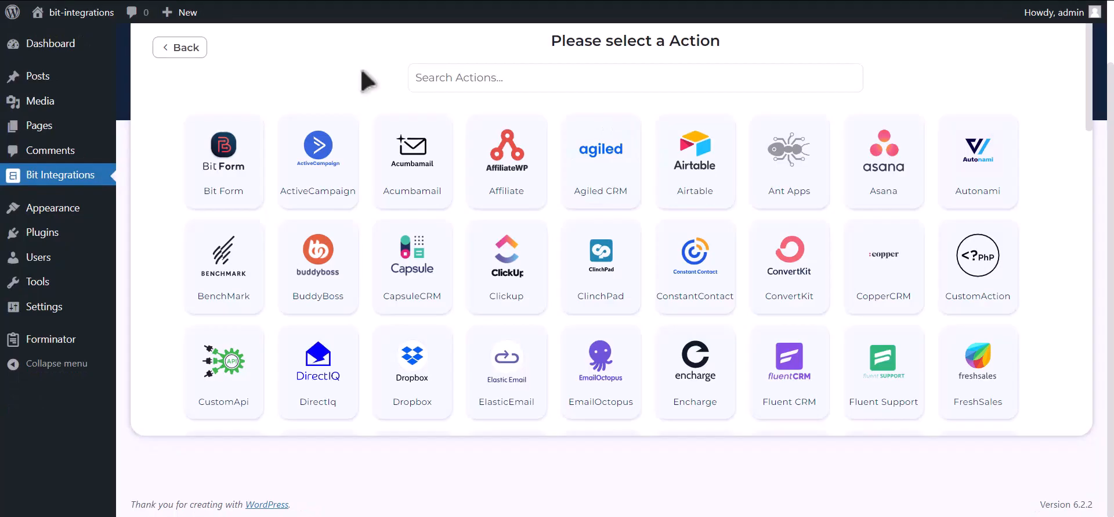
Search the actions for "google calendar" and choose Google Calendar as the integration's action.
left_click(452, 77)
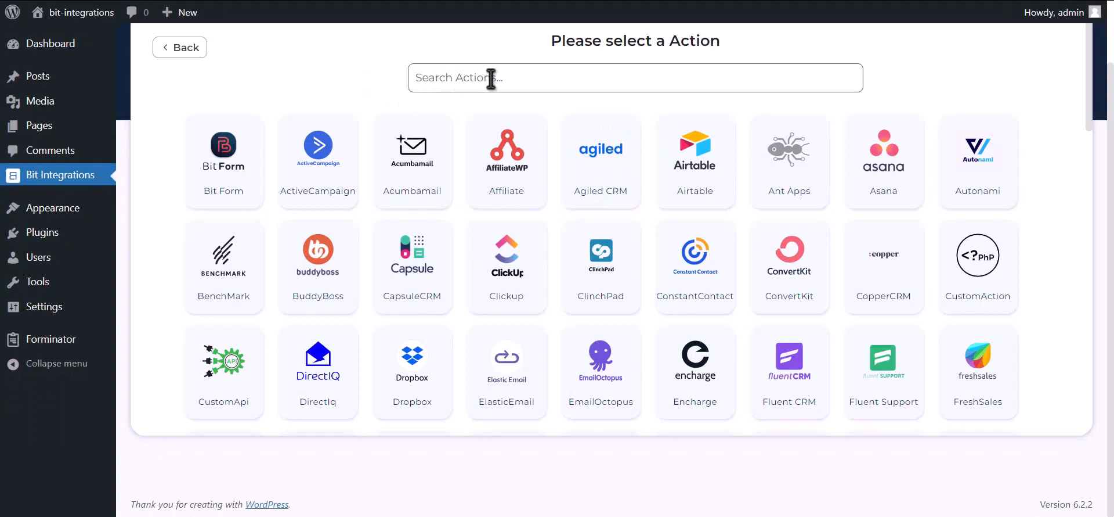
type("goo")
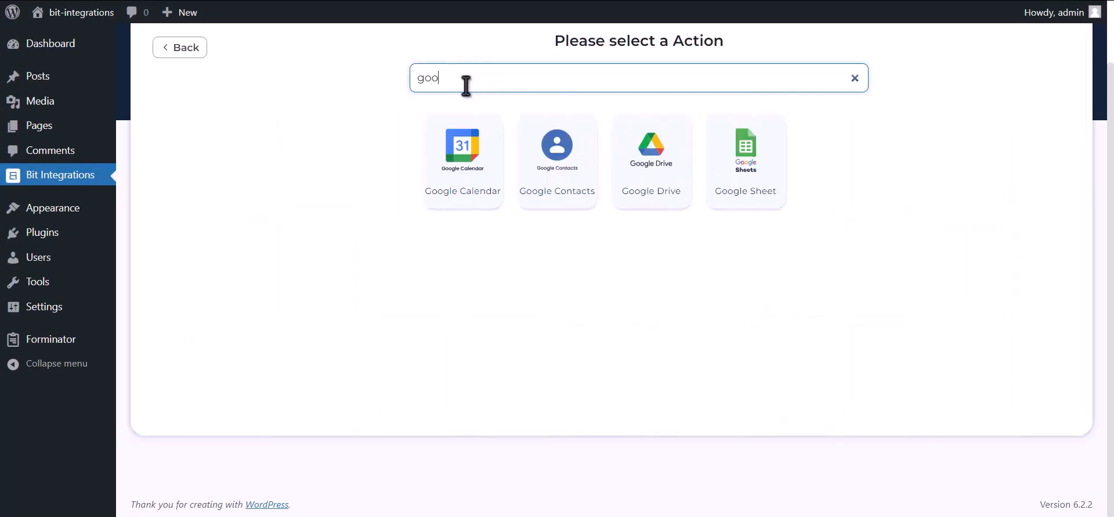
type("gle calendar")
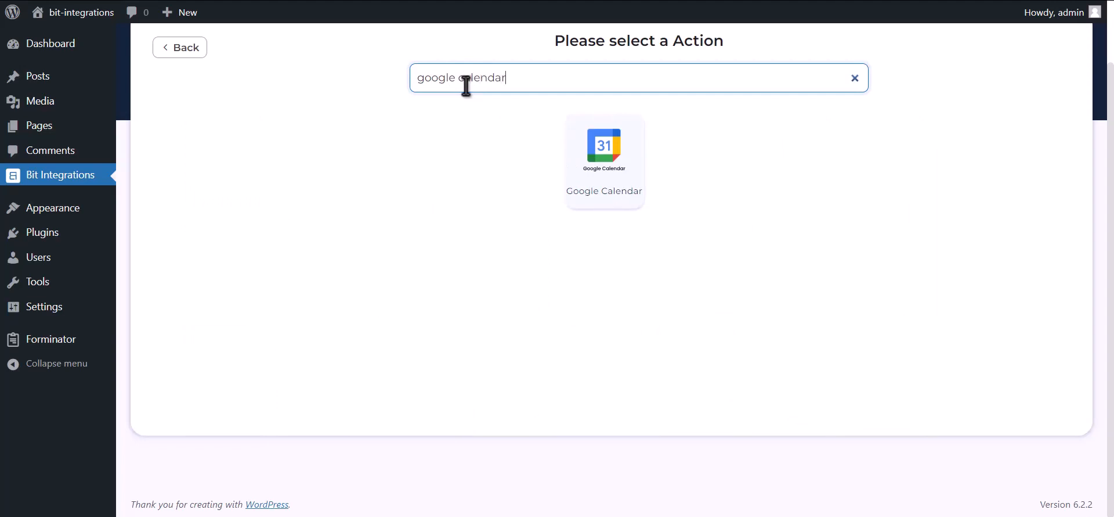
left_click(621, 187)
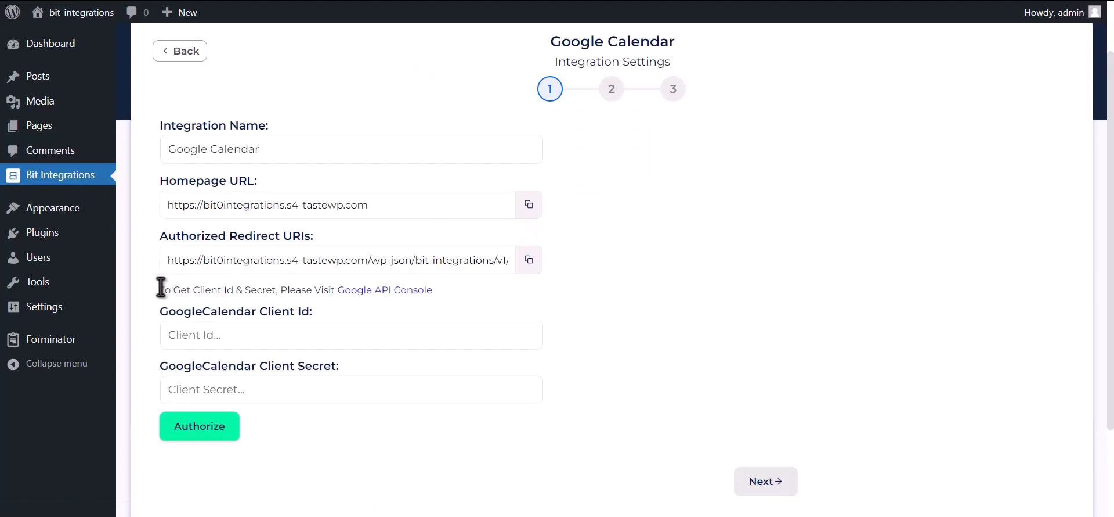
Open the Google API Console from the integration settings and create a project named Bit Integrations.
left_click_drag(160, 289, 331, 290)
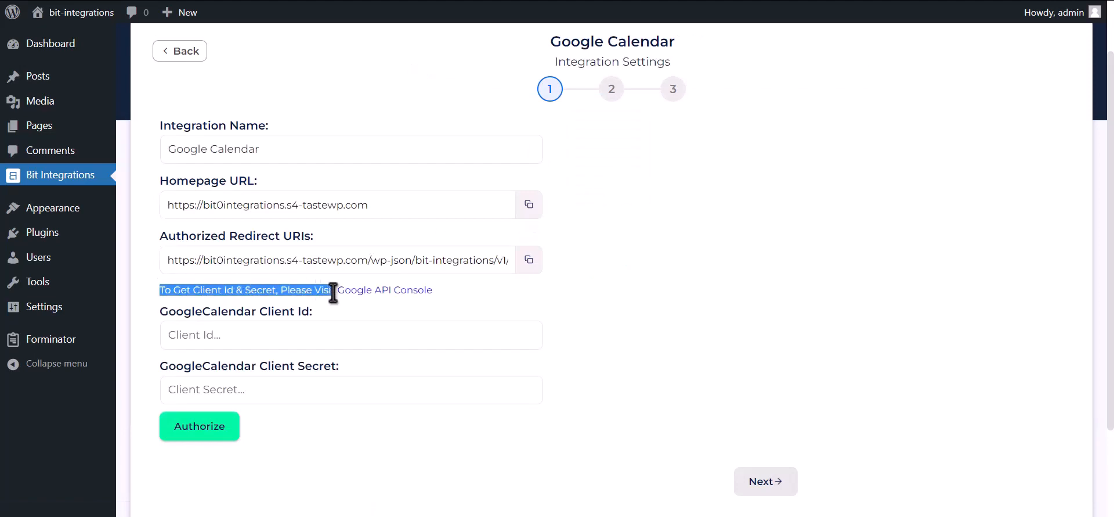
left_click(380, 290)
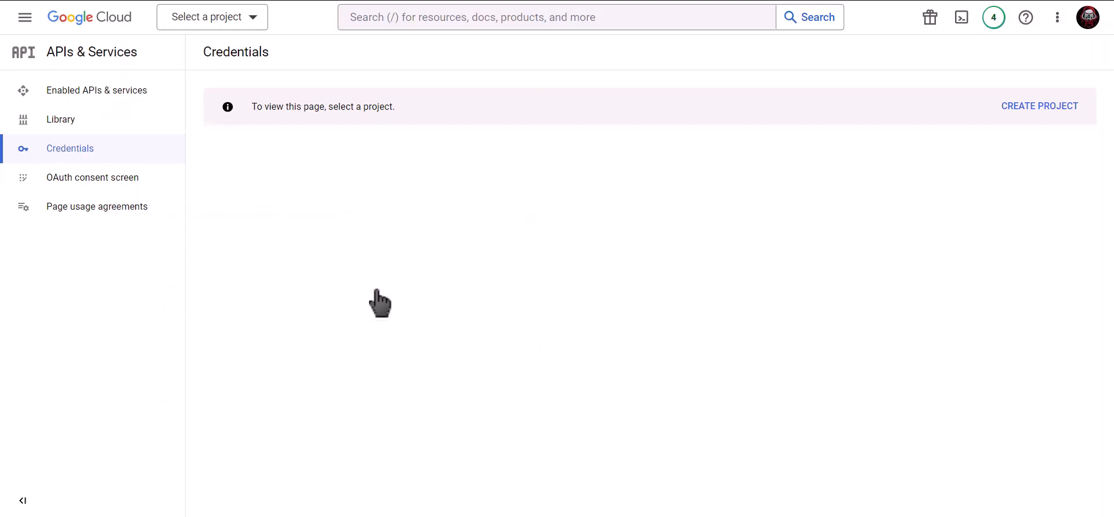
left_click(1030, 108)
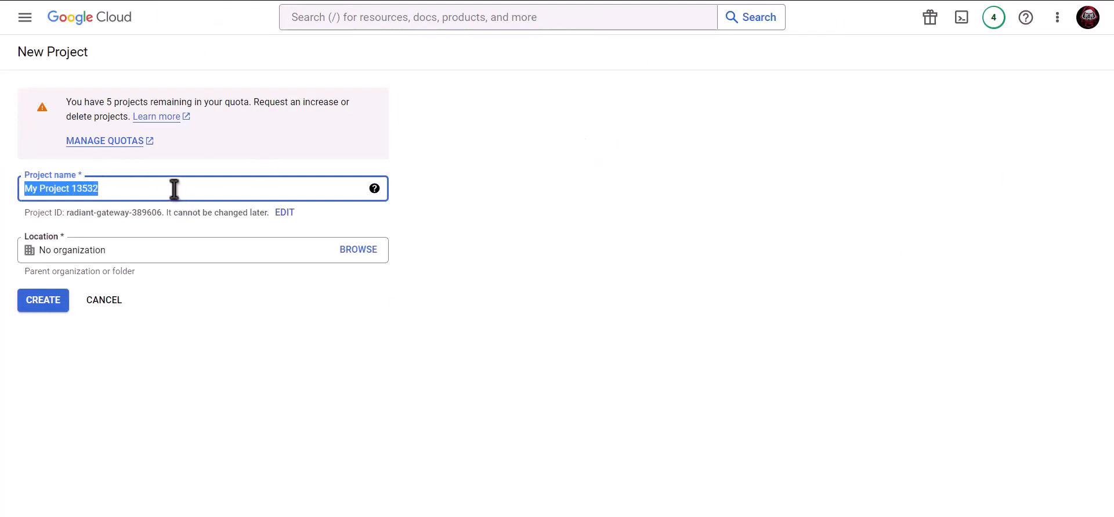
type("Bit Integratio")
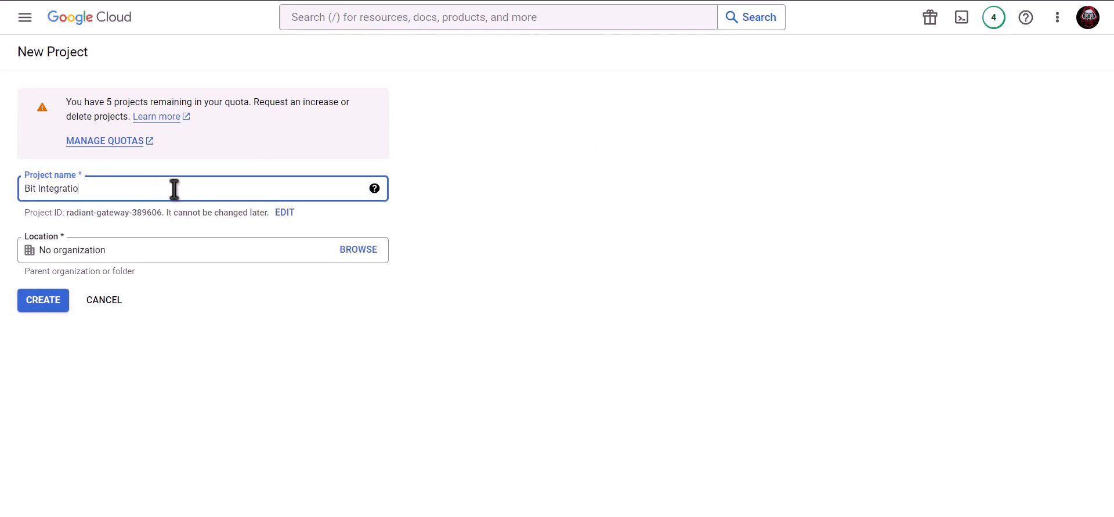
type("ns")
left_click(49, 307)
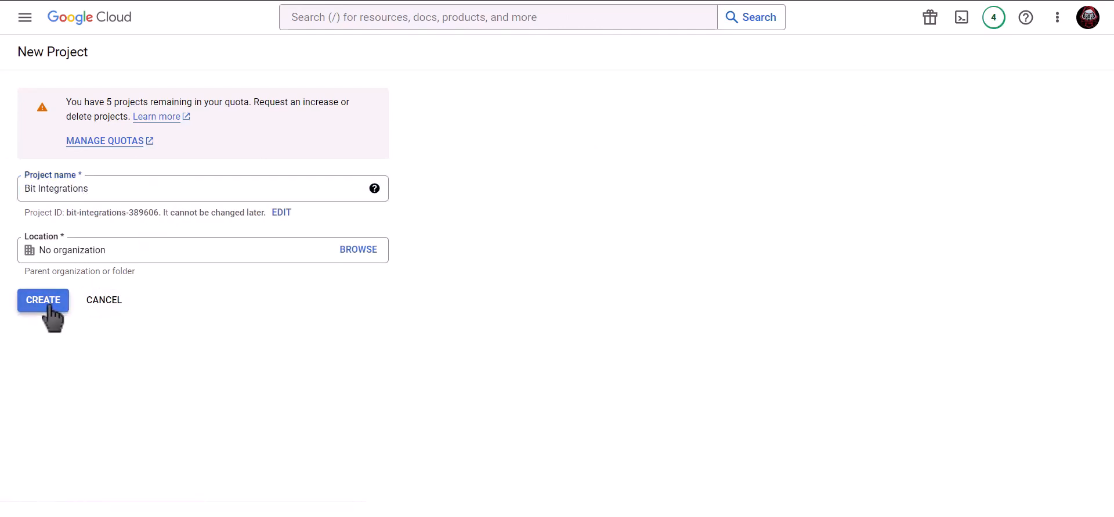
Start the project's OAuth consent screen configuration with the External user type.
left_click(965, 143)
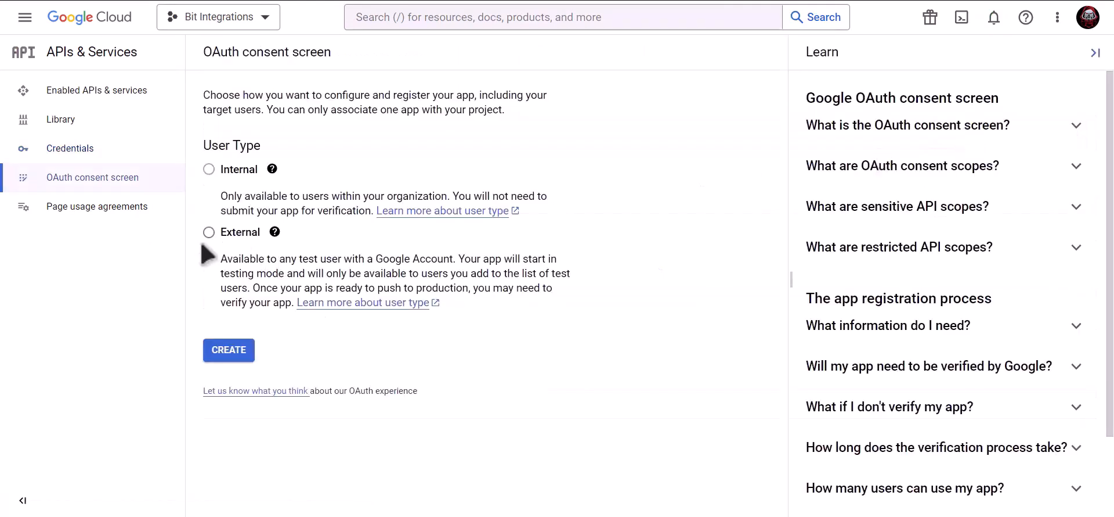
left_click(210, 232)
left_click(232, 359)
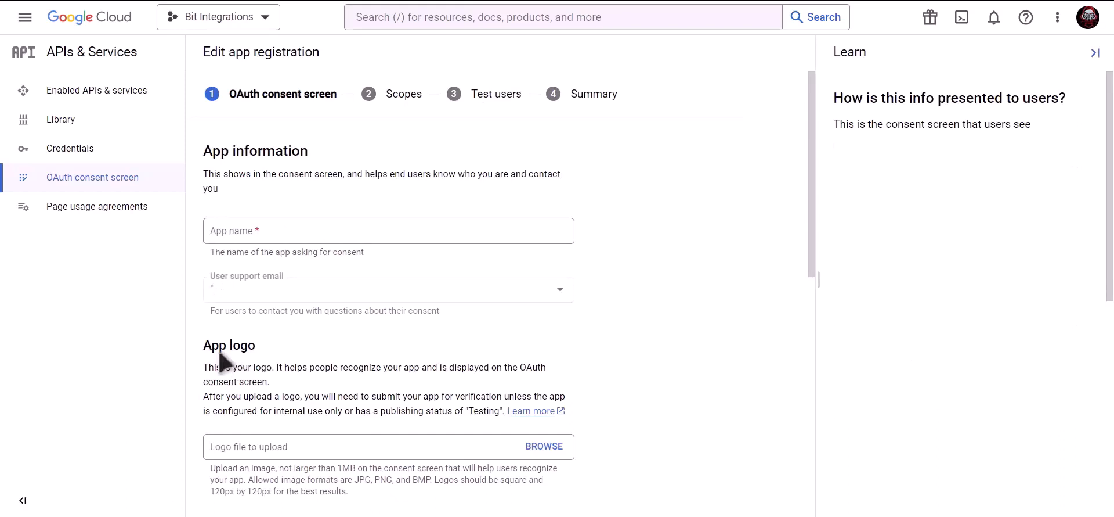
Name the app Bit Integrations, set the user support and developer contact e-mails, and save the app information.
left_click(304, 232)
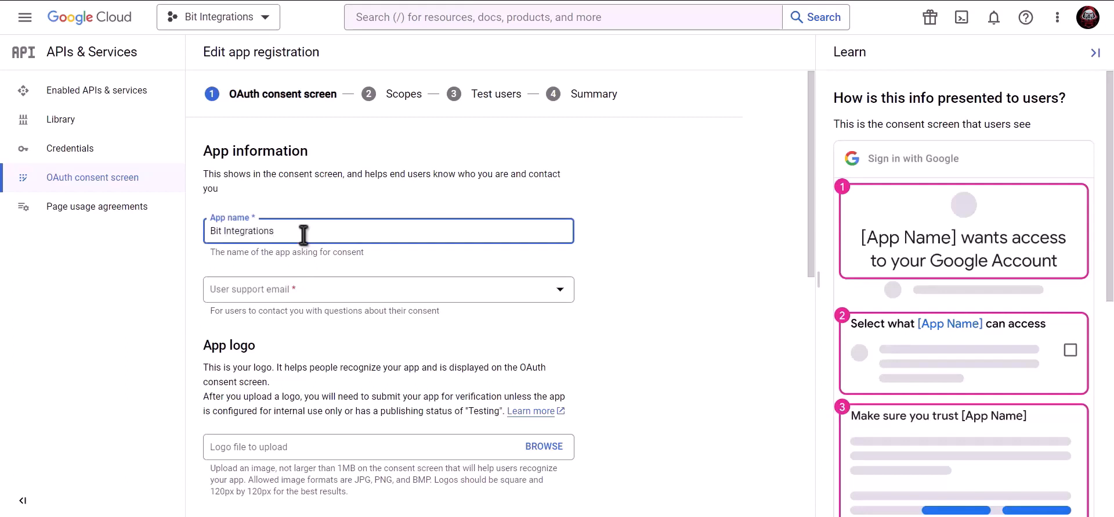
left_click(303, 297)
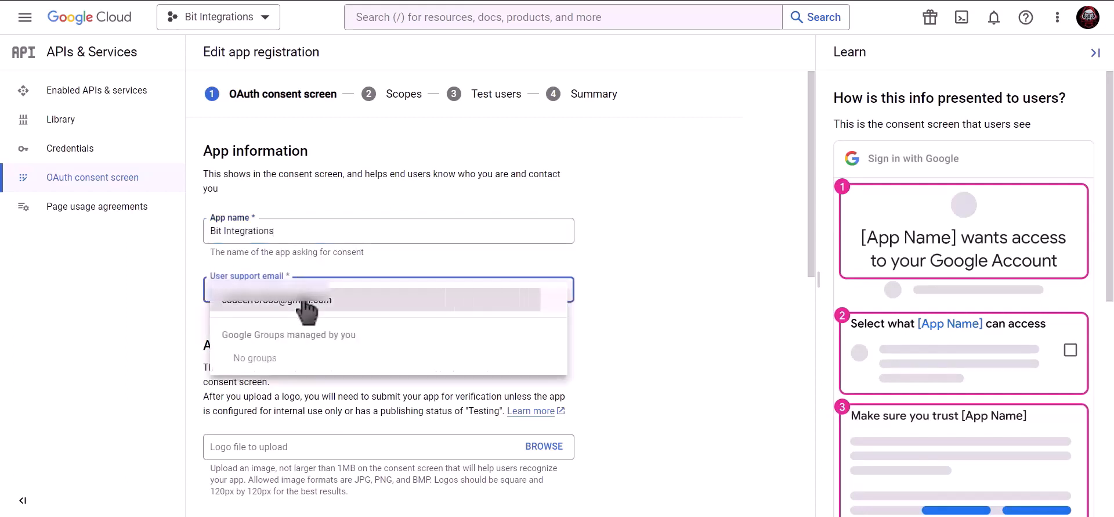
left_click(365, 299)
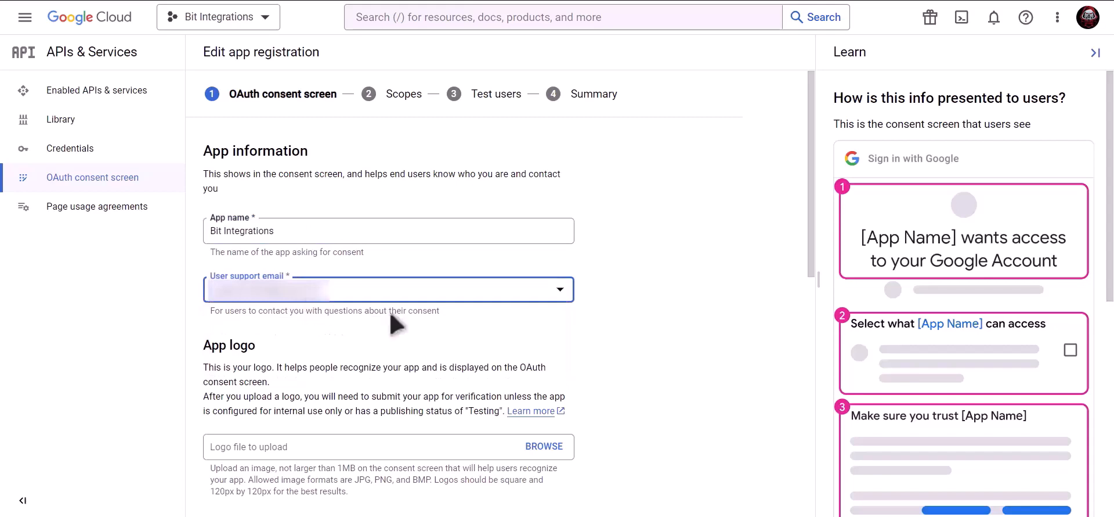
scroll(392, 322, "down", 9)
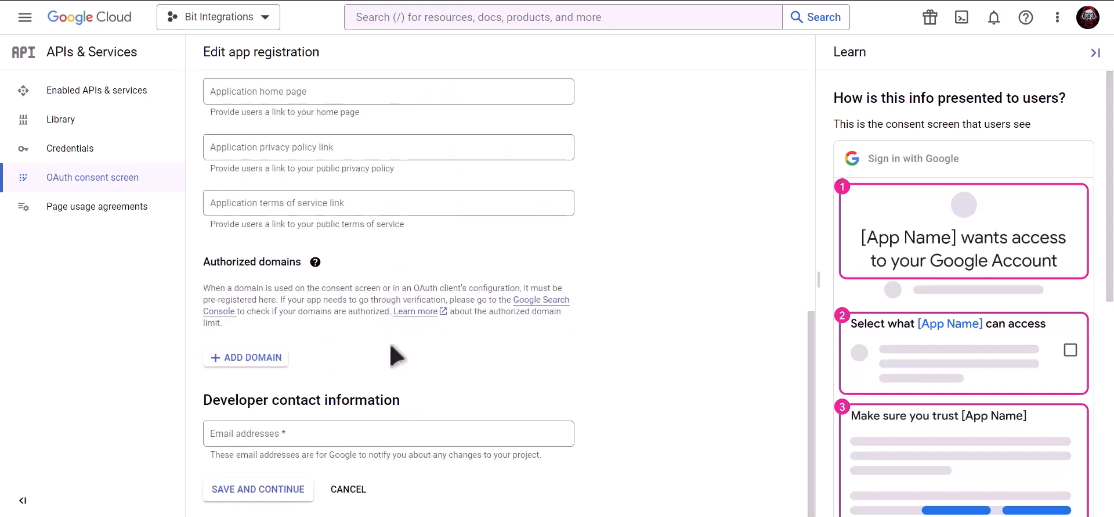
left_click(320, 429)
key("ctrl+v")
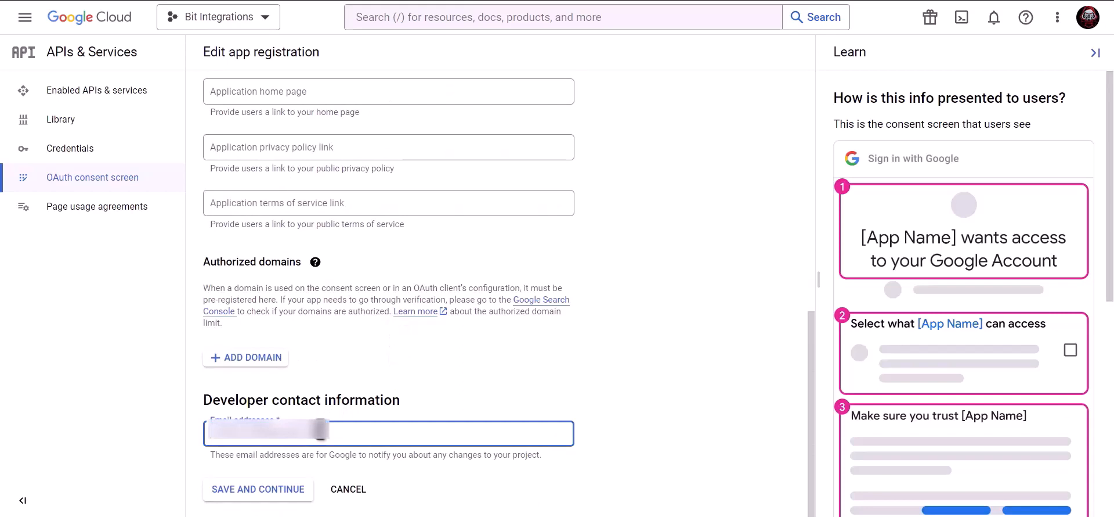
left_click(270, 495)
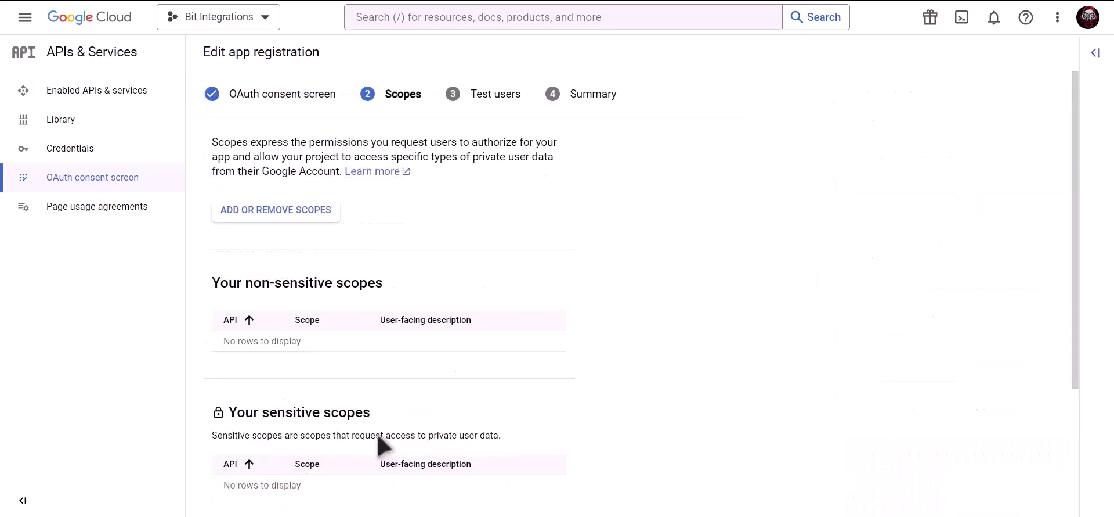
Save the Scopes and Test users stages of the app registration without adding any entries.
scroll(380, 444, "down", 3)
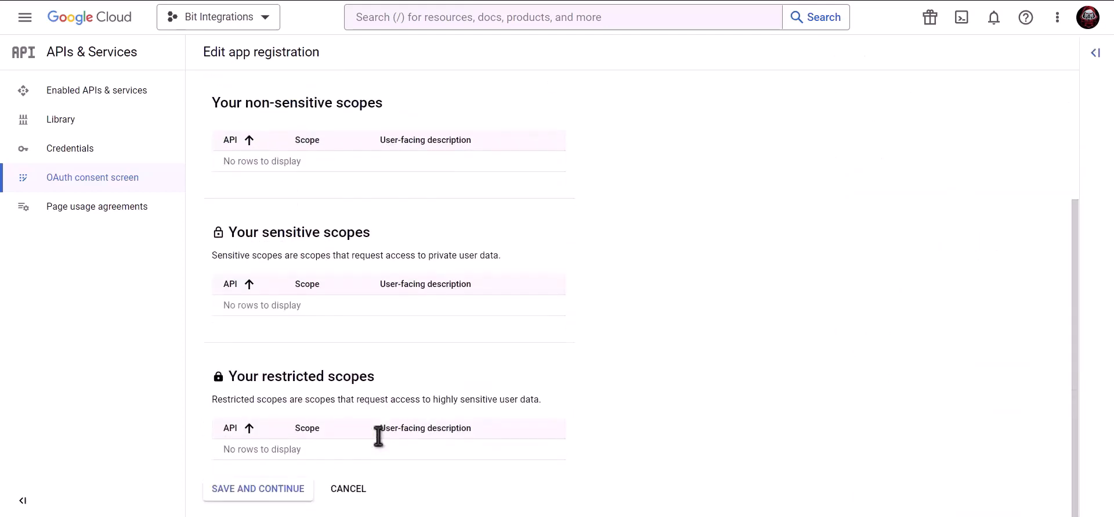
left_click(258, 494)
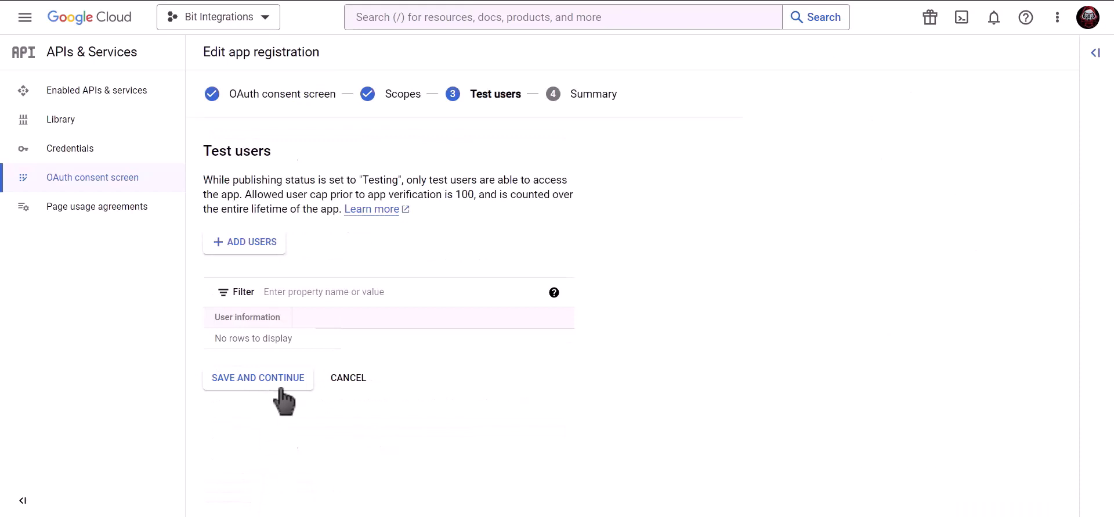
left_click(285, 383)
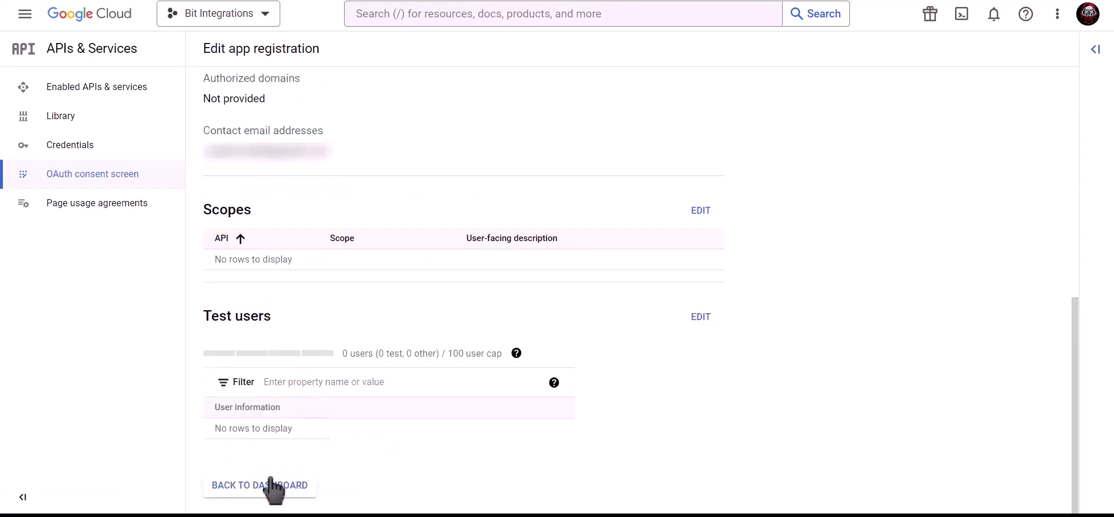
Return to the consent screen dashboard and publish the app to production.
left_click(273, 487)
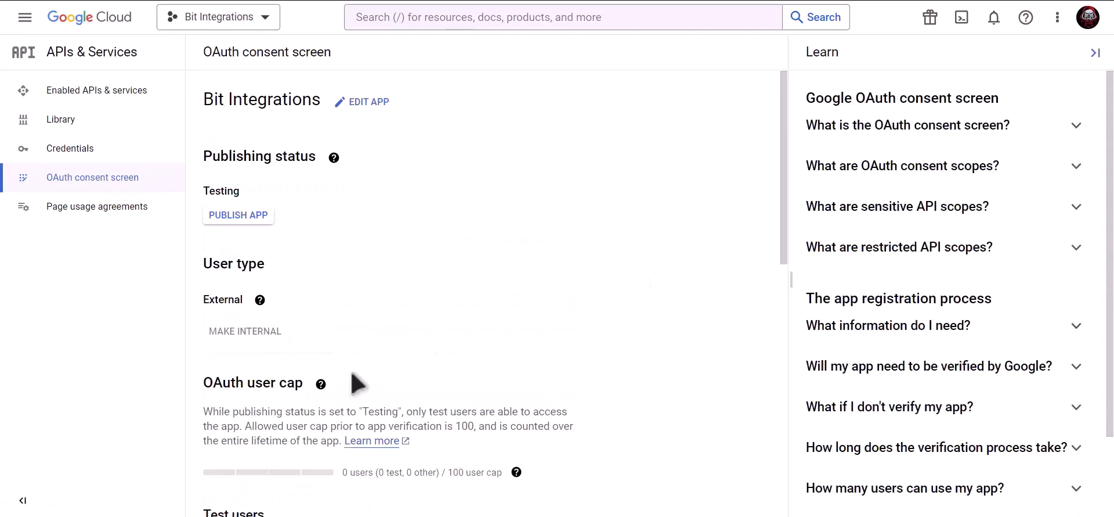
left_click(252, 219)
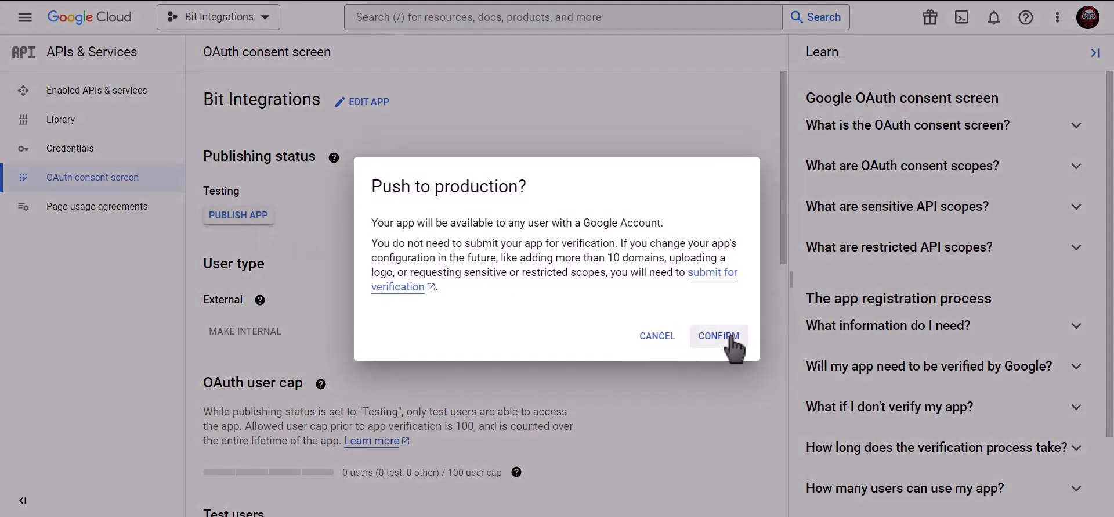
left_click(731, 337)
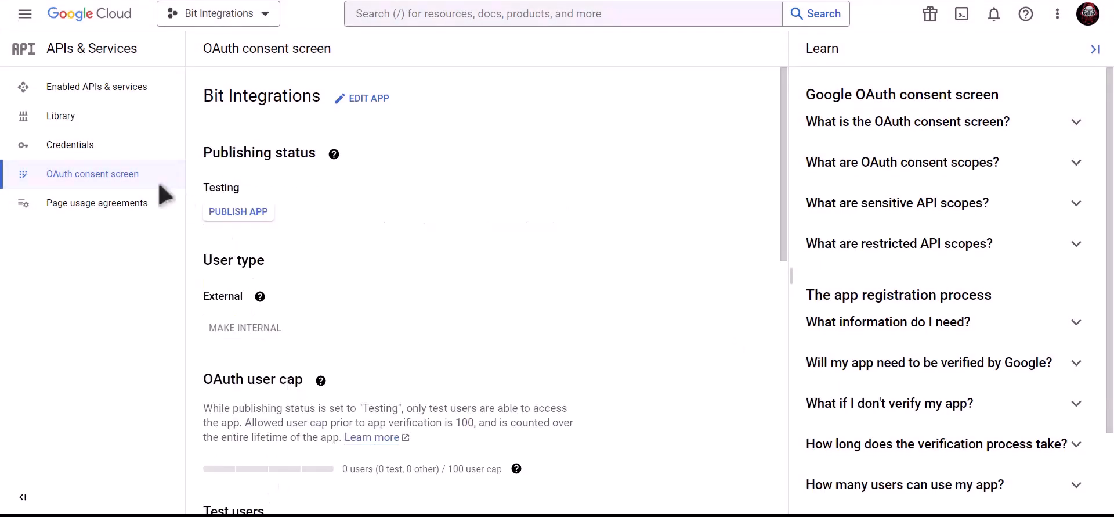
Search the Google Cloud console for "google calendar api" and enable the Google Calendar API for the project.
left_click(145, 152)
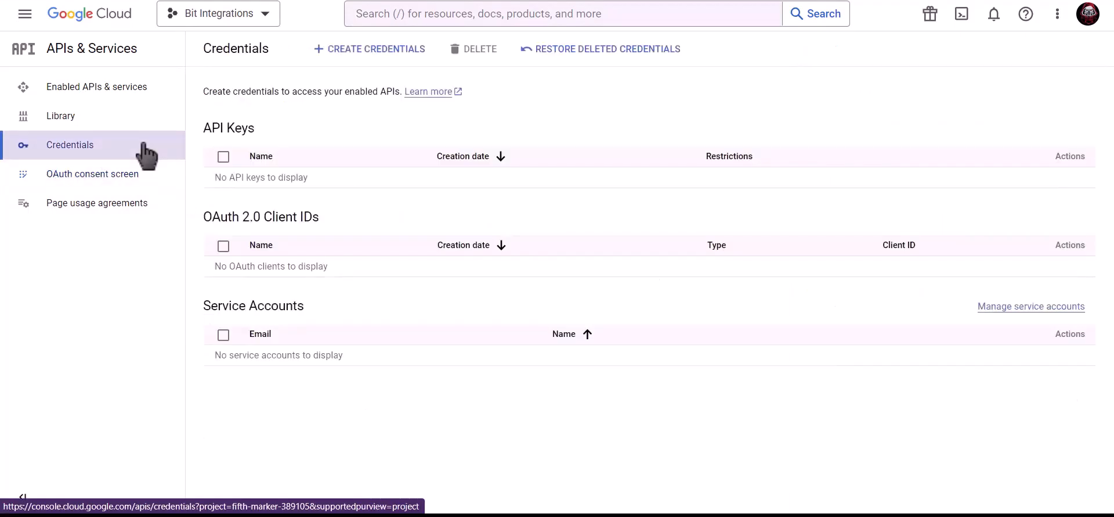
left_click(455, 10)
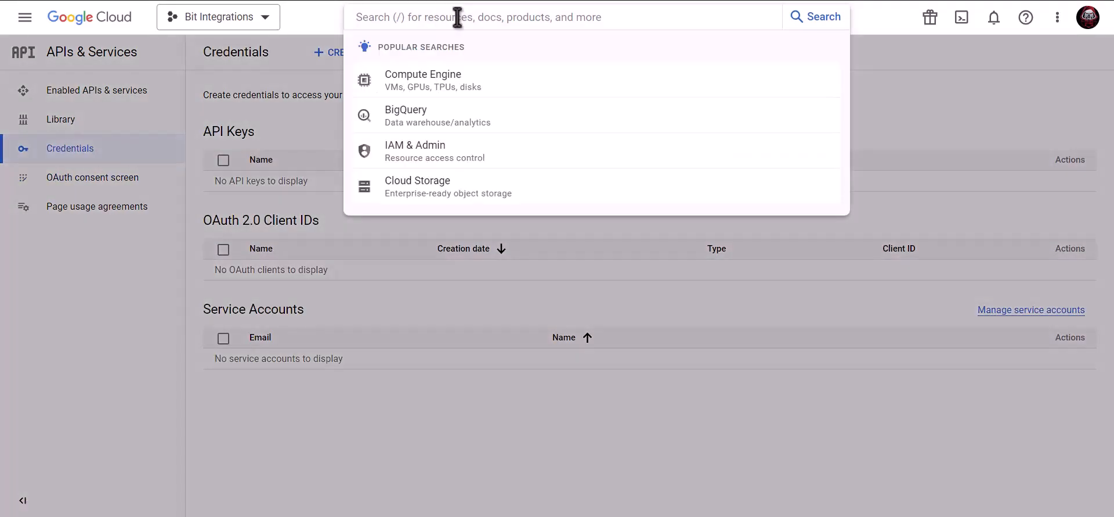
type("google calendar a")
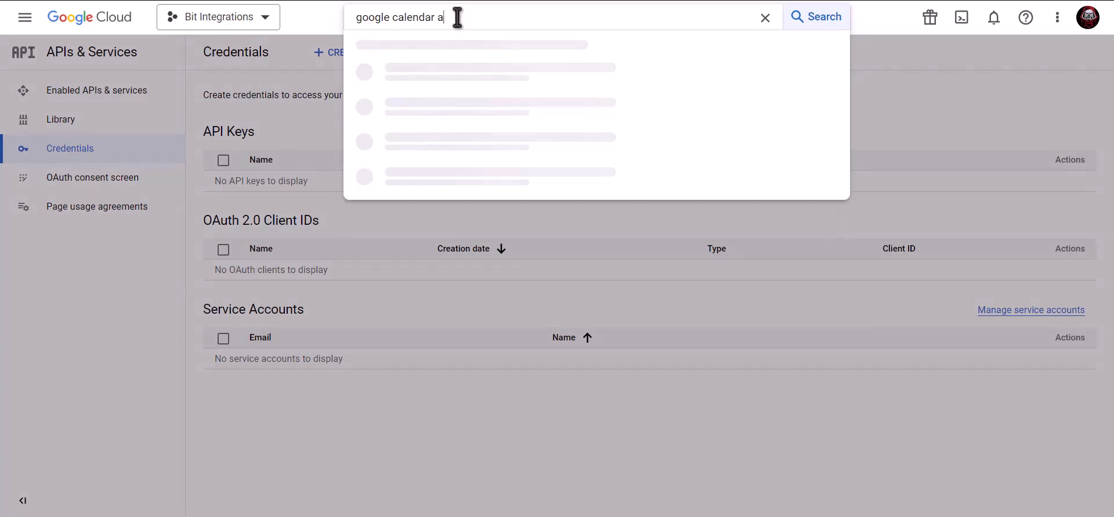
type("pi")
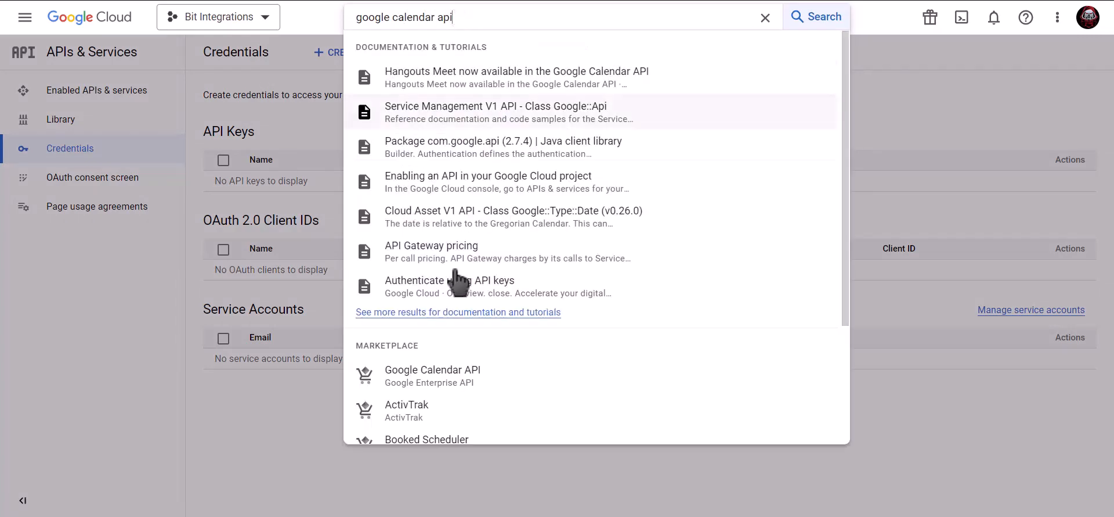
left_click(459, 375)
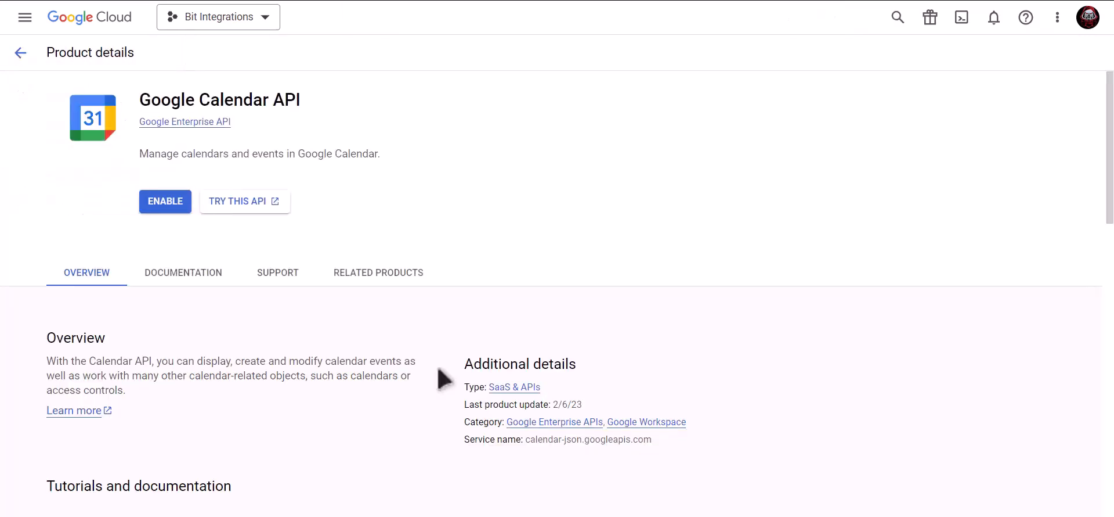
left_click(169, 210)
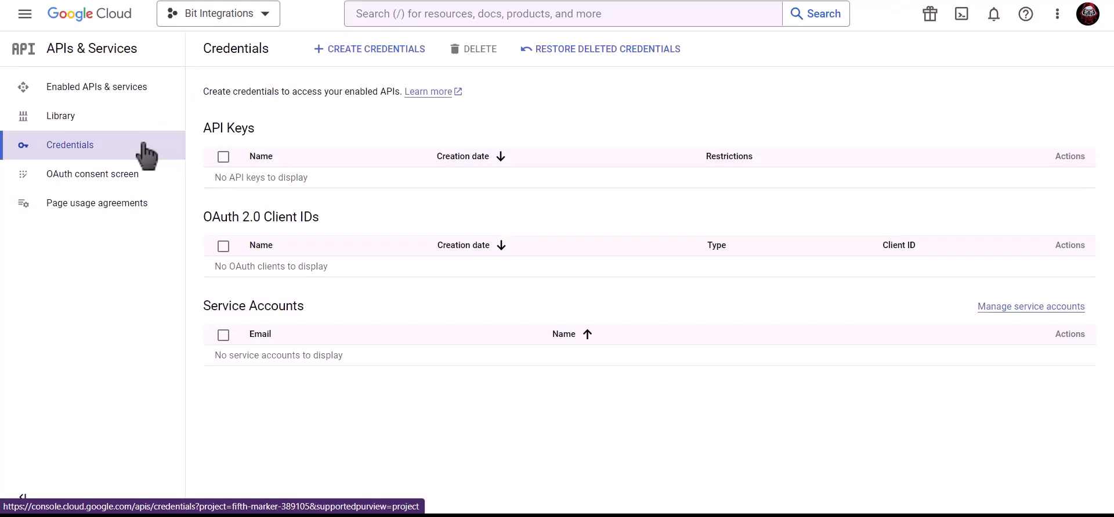
Start a new OAuth client ID with the Web application type and name it Bit Integrations.
left_click(376, 52)
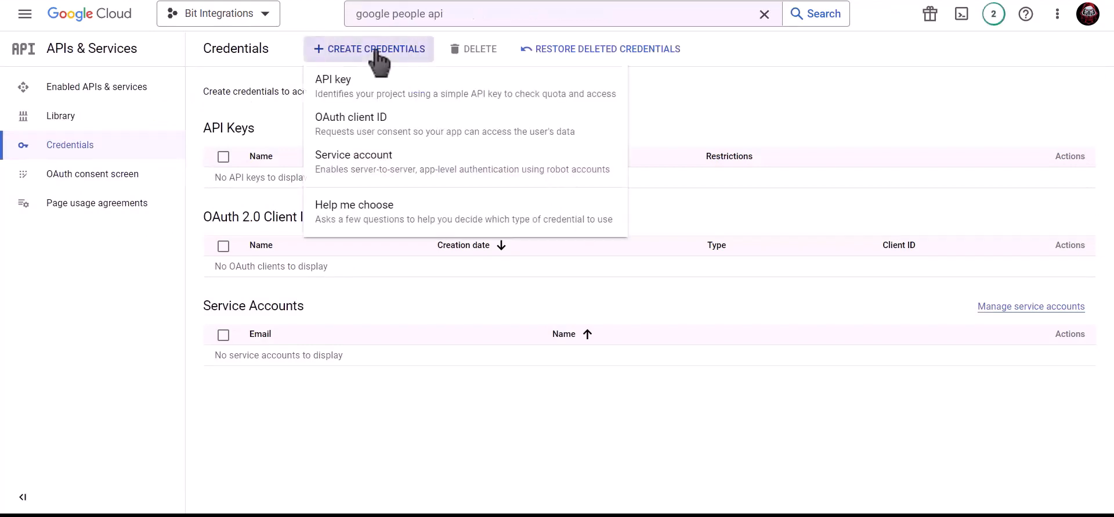
left_click(463, 140)
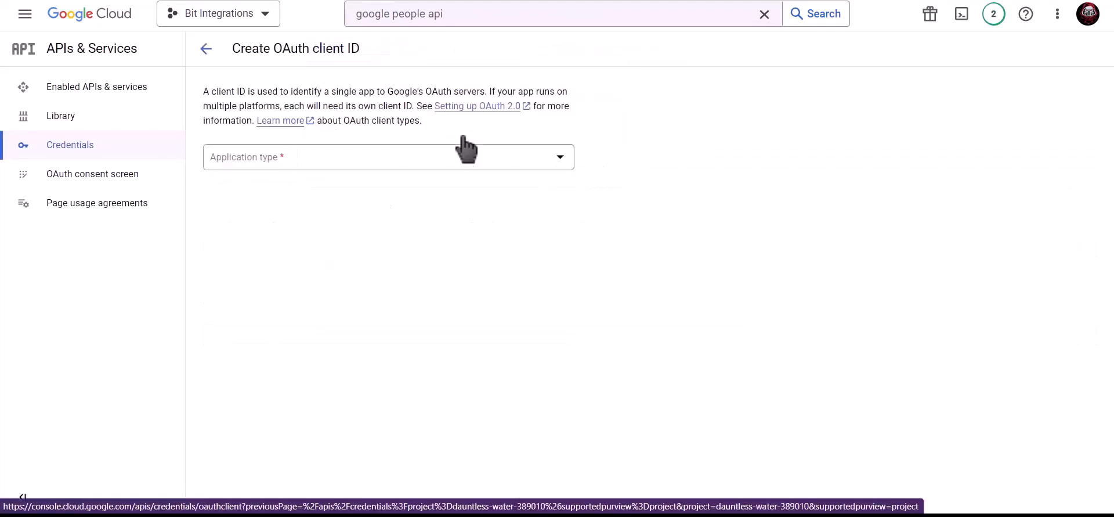
left_click(344, 158)
left_click(292, 168)
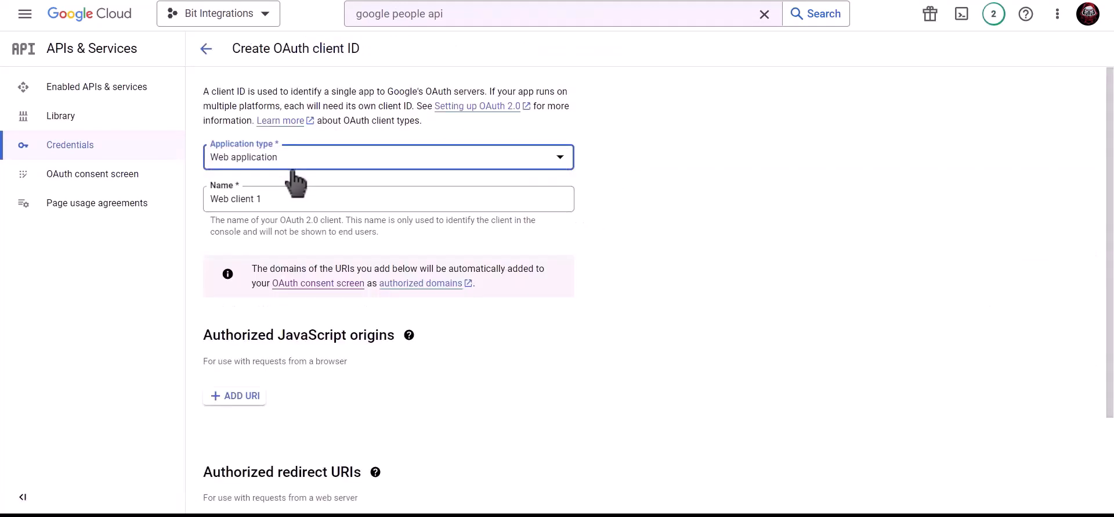
left_click(289, 195)
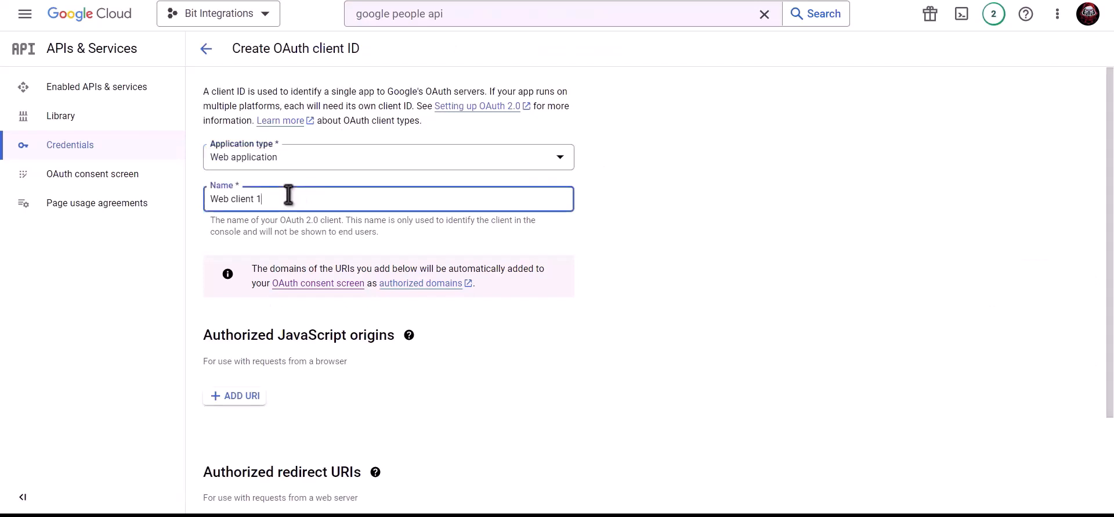
triple_click(328, 197)
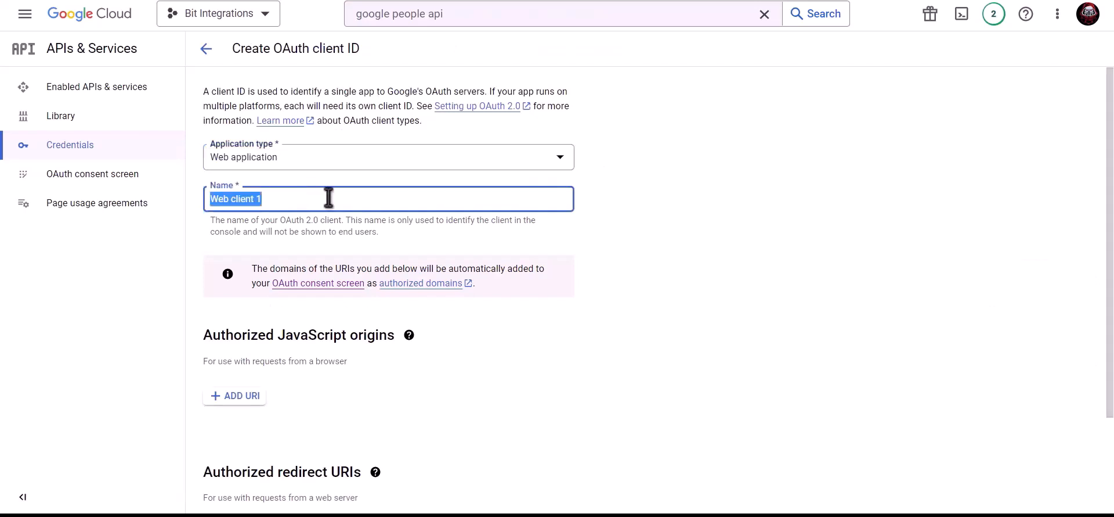
type("Bit Integrations")
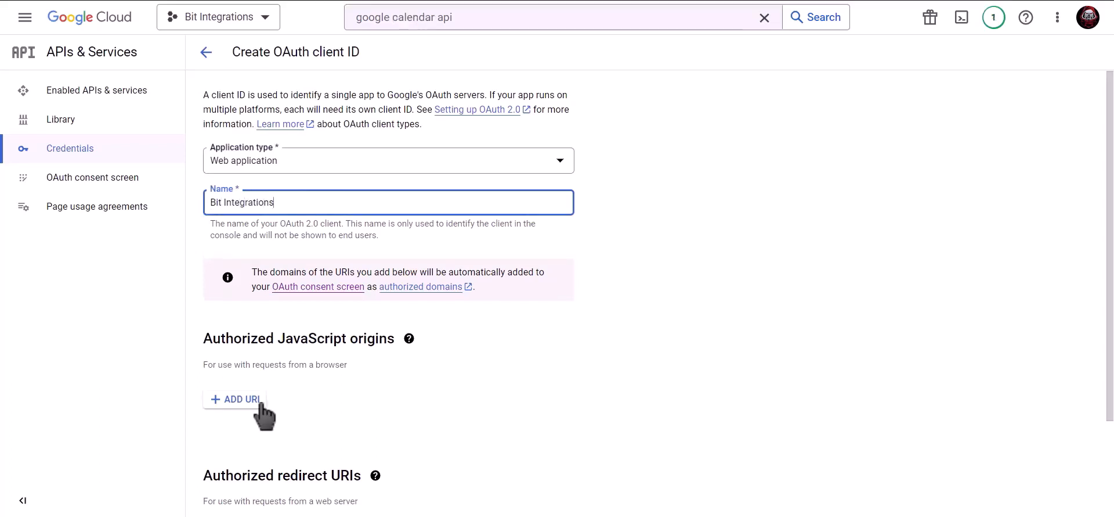
Copy the Homepage URL from the WordPress Google Calendar integration settings and add it as the OAuth client's authorized JavaScript origin.
left_click(237, 398)
left_click(260, 406)
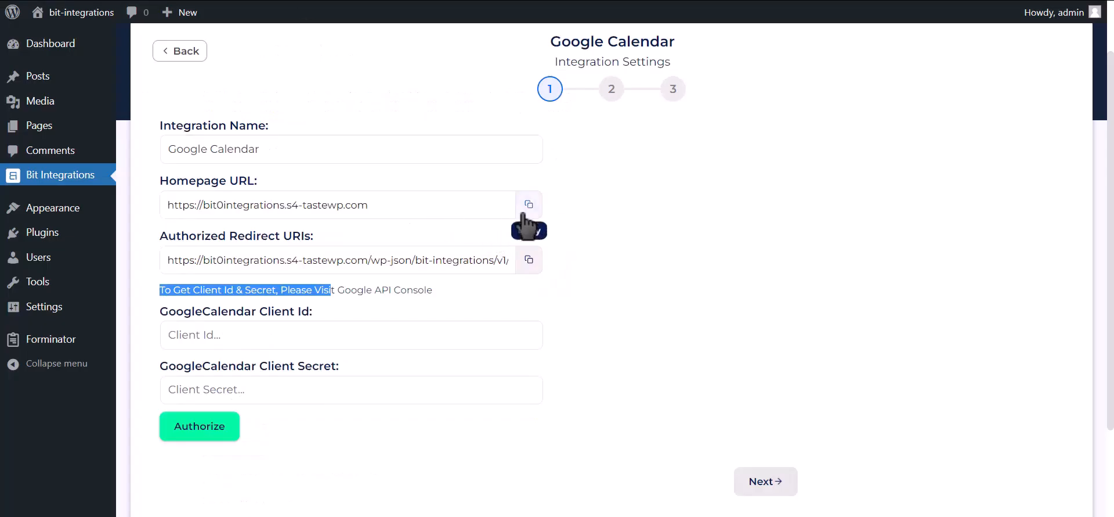
left_click(528, 205)
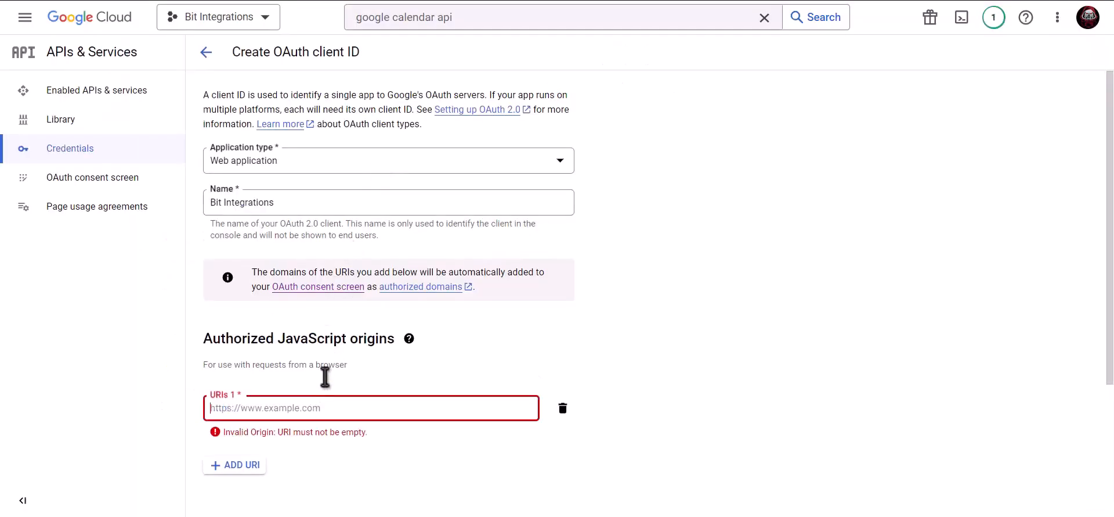
key("ctrl+v")
Add the integration's Authorized Redirect URI to the OAuth client's authorized redirect URIs and create the client.
scroll(349, 349, "down", 3)
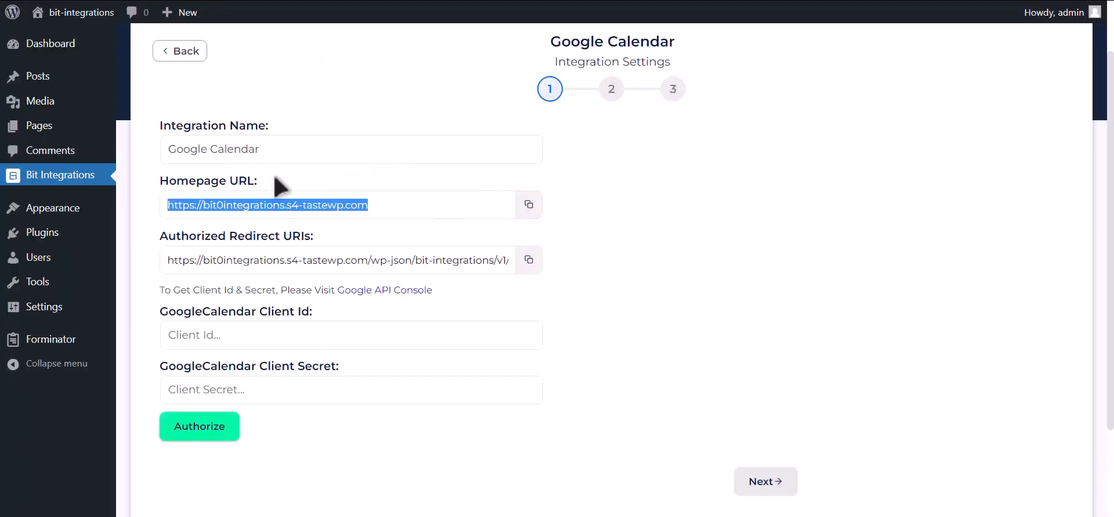
left_click(528, 262)
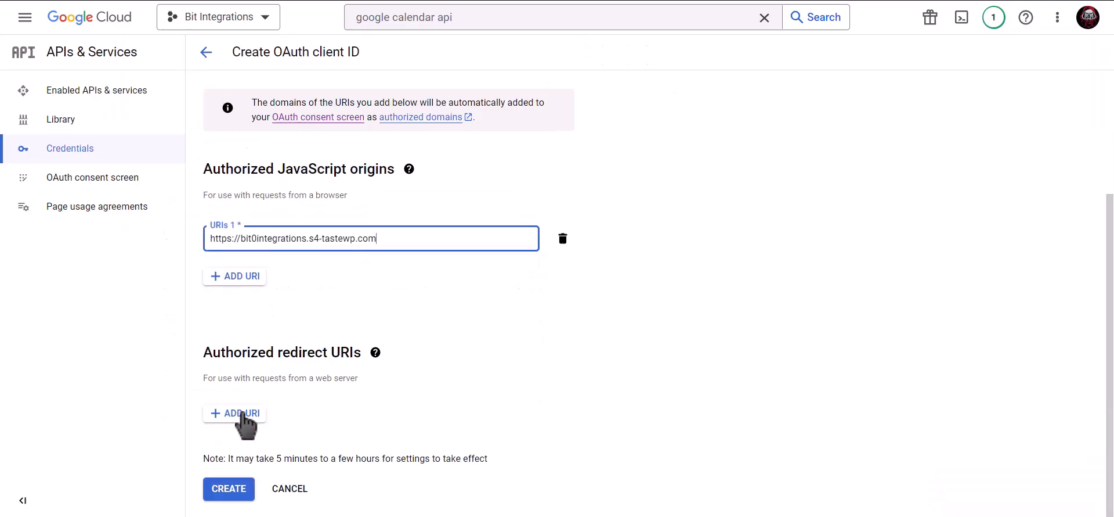
left_click(261, 417)
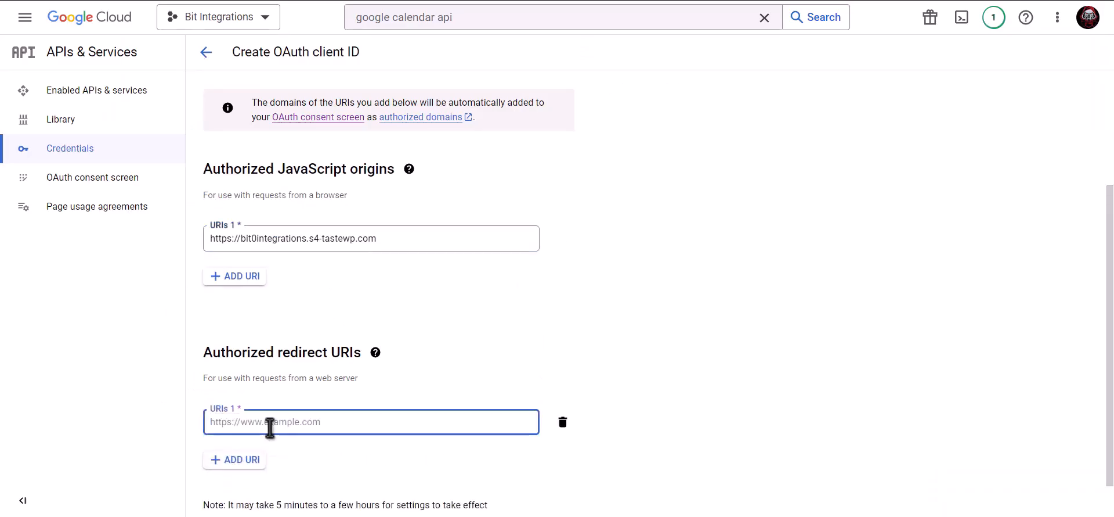
key("ctrl+v")
scroll(366, 354, "down", 1)
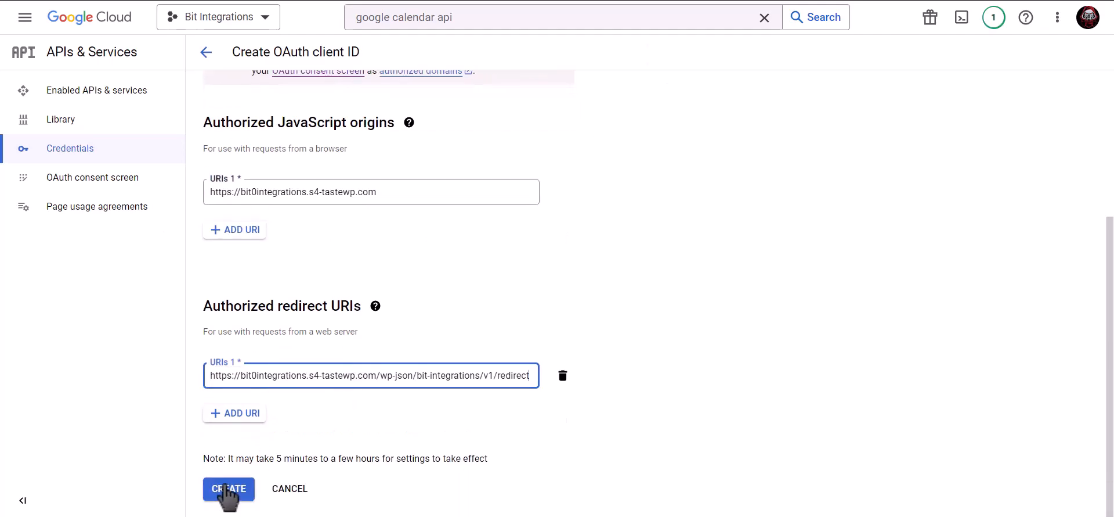
left_click(229, 488)
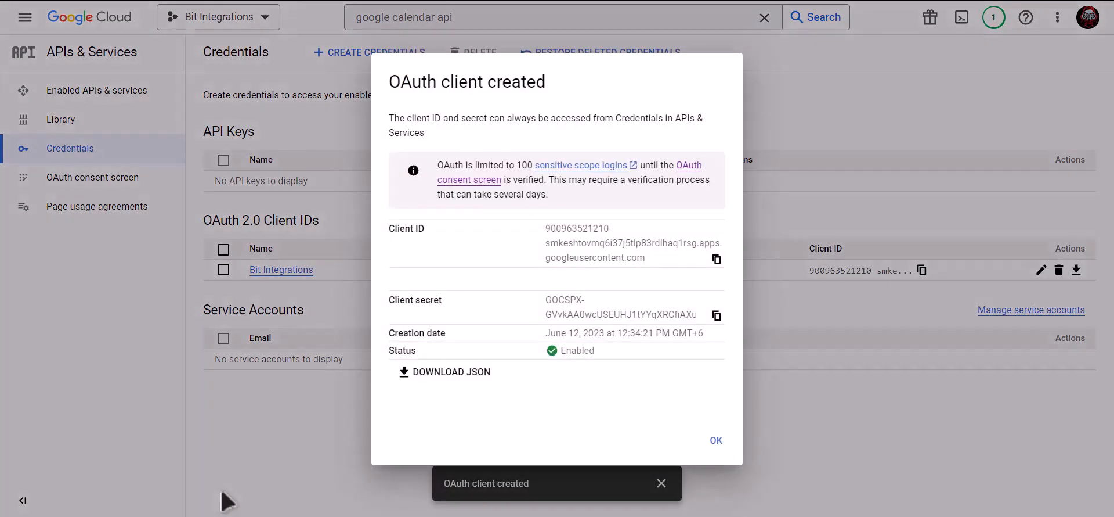
Copy the new OAuth client's ID into the GoogleCalendar Client Id field of the WordPress integration settings.
left_click(717, 259)
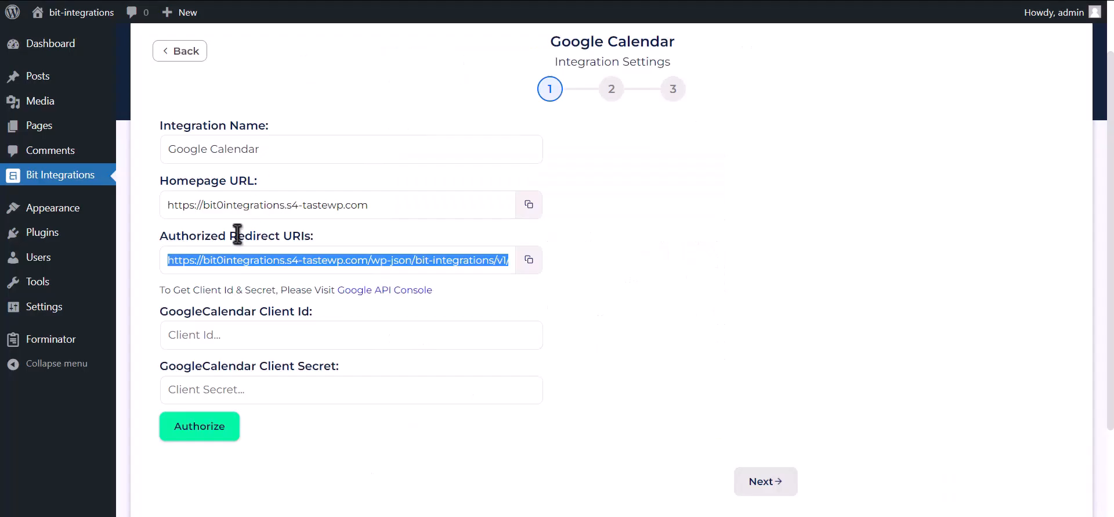
left_click(244, 335)
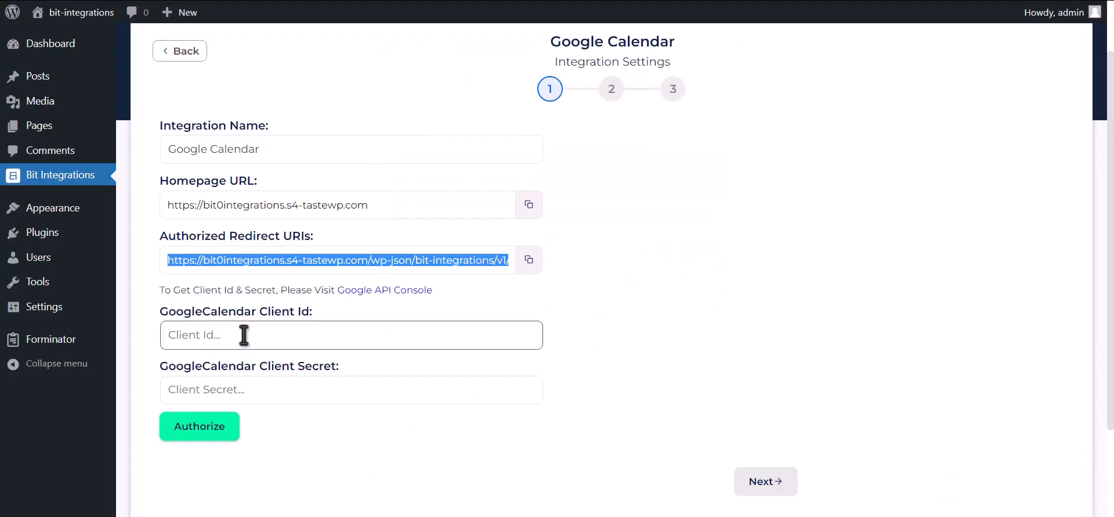
left_click(244, 335)
key("ctrl+v")
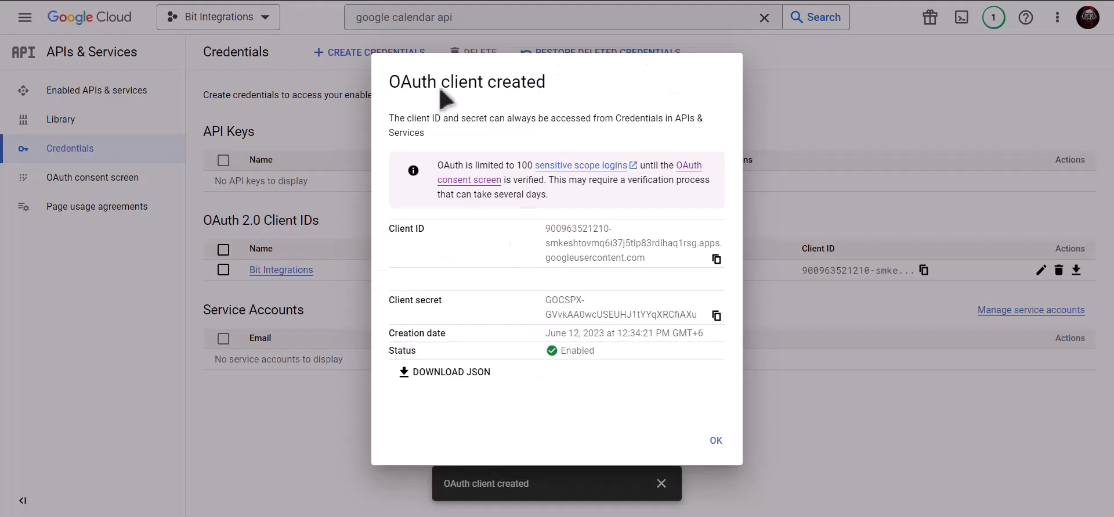
Copy the OAuth client secret from Google Cloud into the integration's GoogleCalendar Client Secret field.
left_click(716, 315)
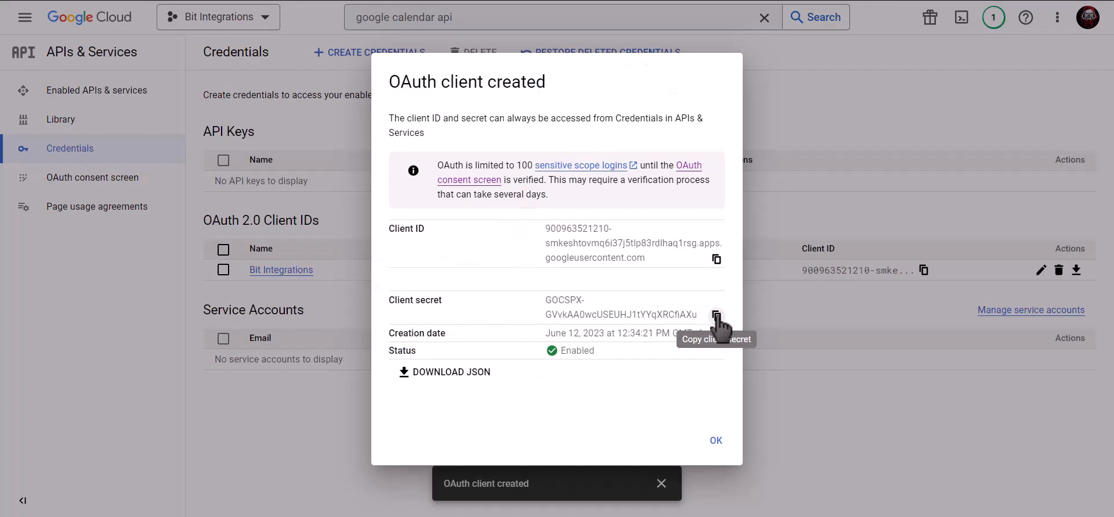
left_click(716, 315)
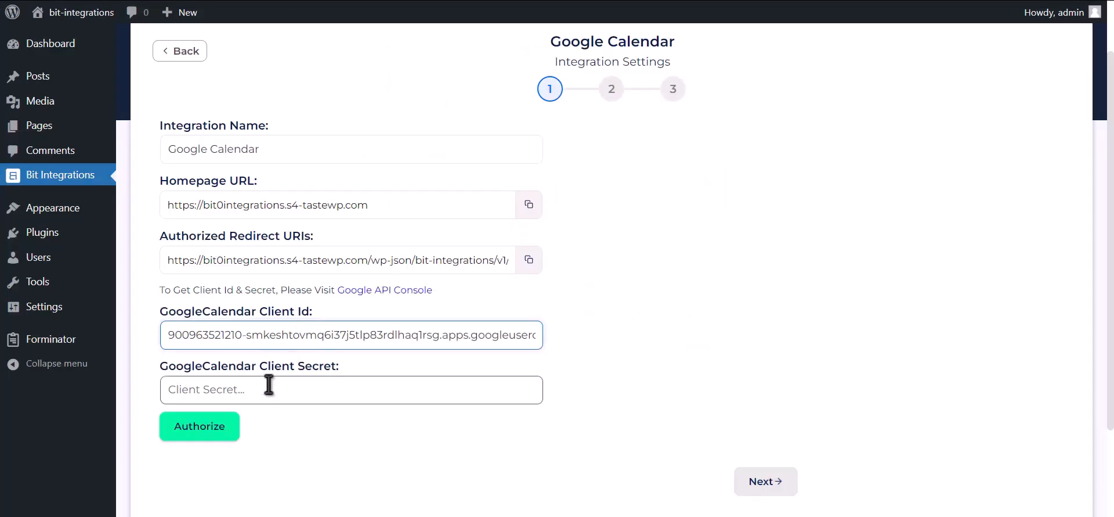
left_click(268, 386)
key("ctrl+v")
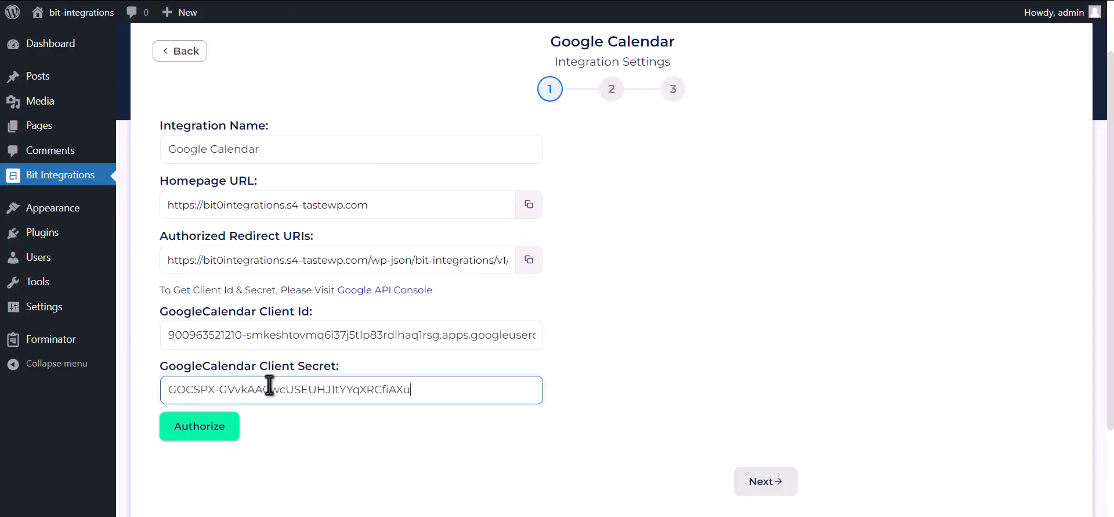
Authorize the integration with the Google account, continuing past the unverified-app warning and granting access to Google Calendar.
left_click(200, 429)
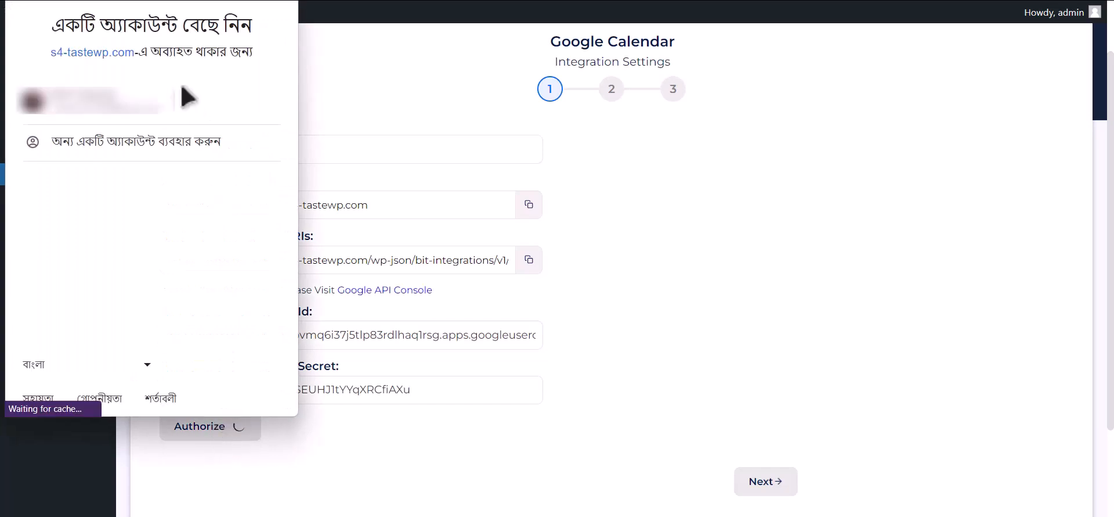
left_click(206, 115)
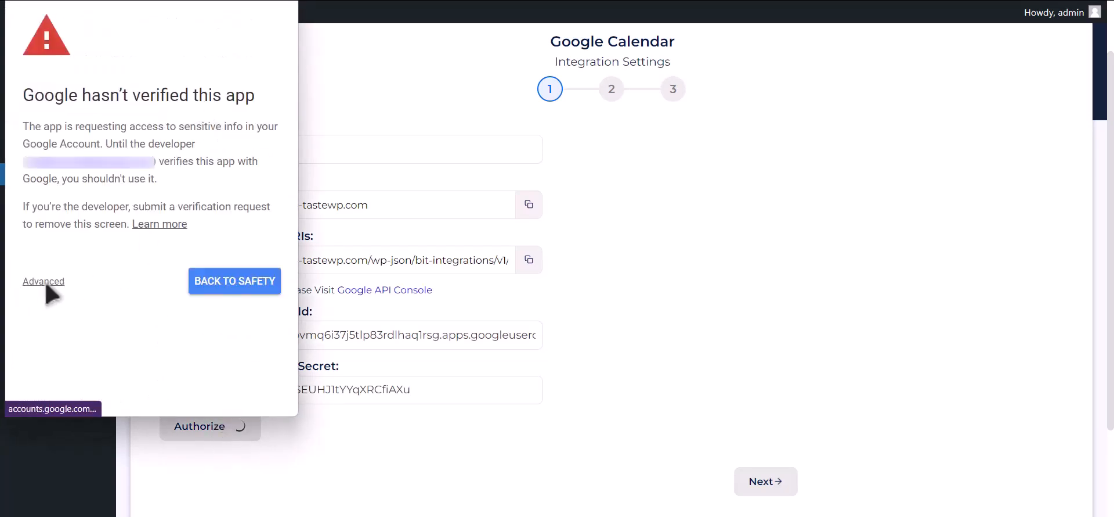
left_click(42, 282)
left_click(42, 386)
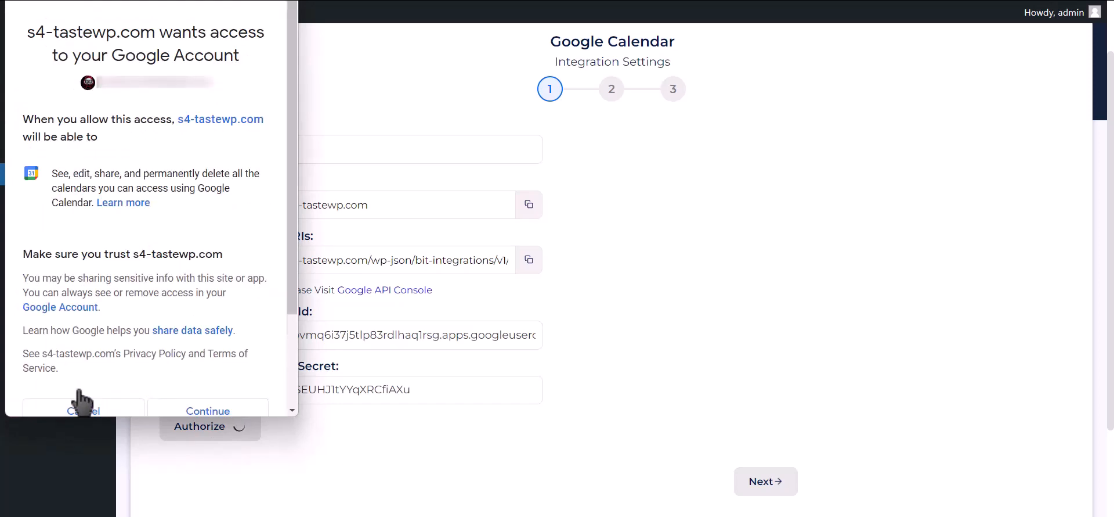
left_click(229, 409)
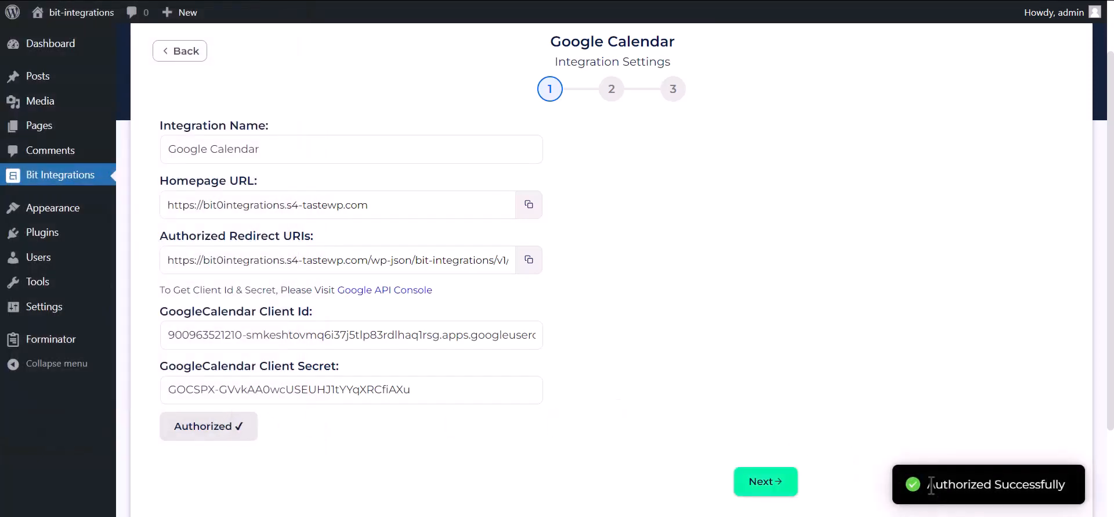
left_click_drag(954, 477, 1062, 482)
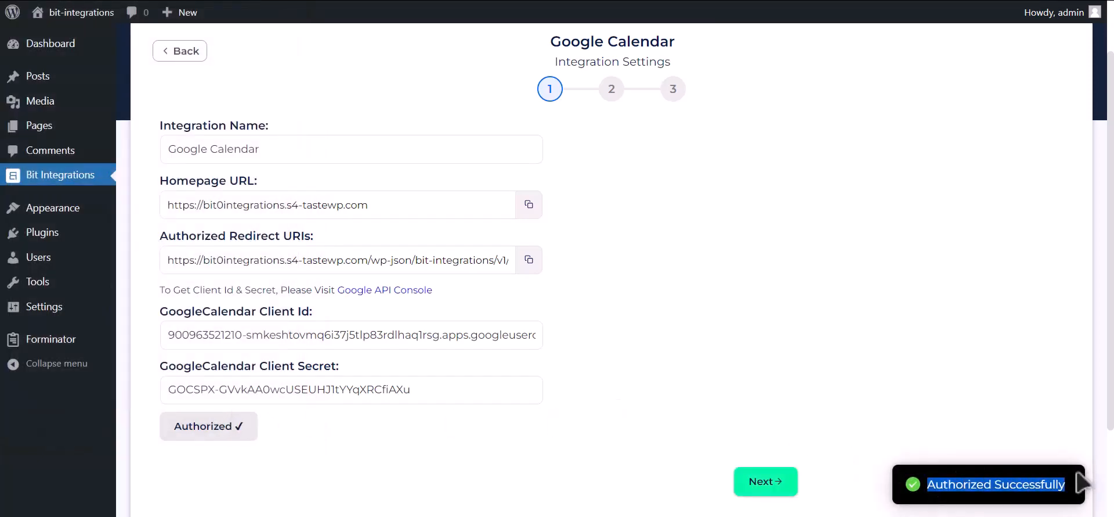
Proceed to the integration's second stage, choose the Bit Integrations (owner) calendar and set the time zone to Asia/Dhaka.
left_click(782, 494)
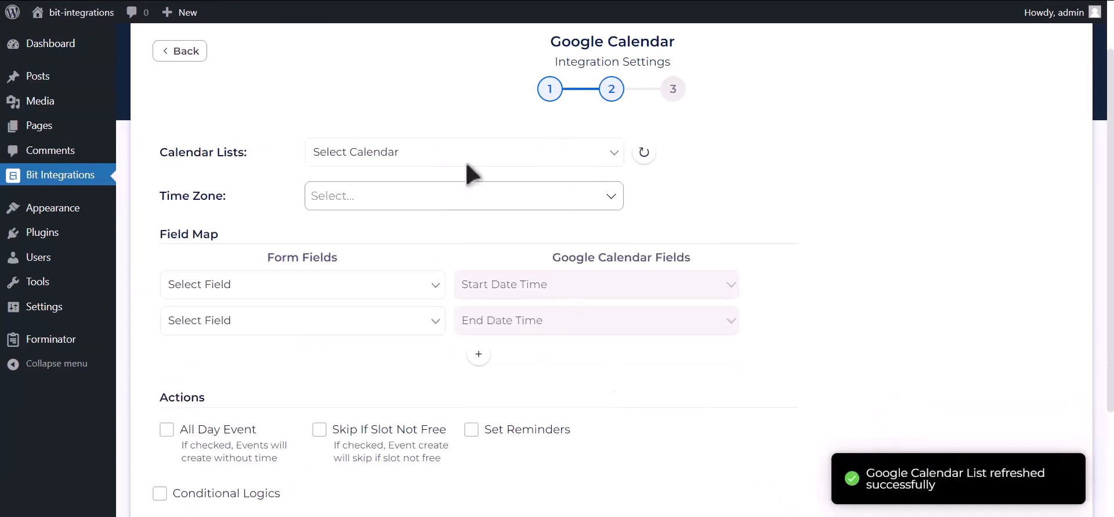
left_click(436, 154)
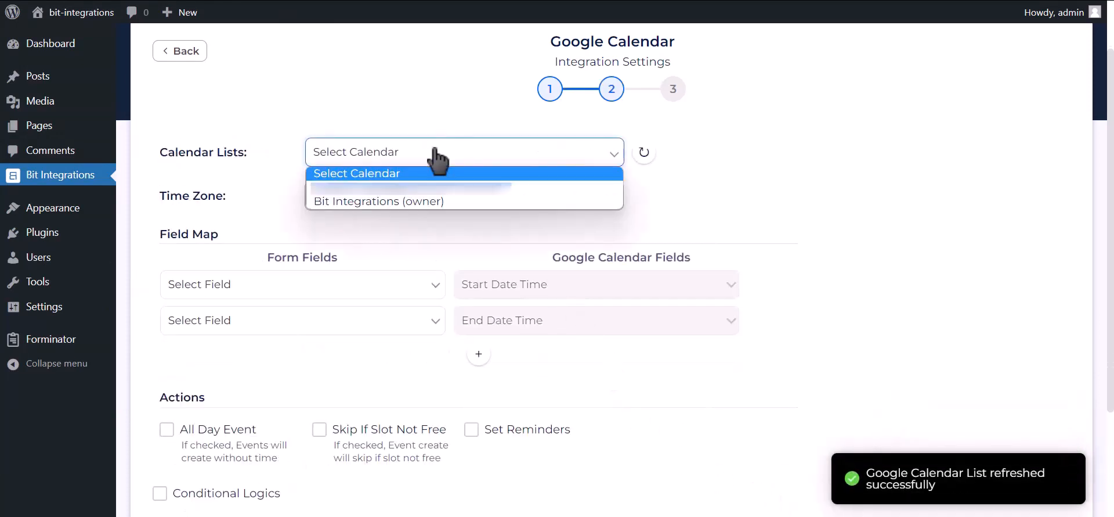
left_click(429, 202)
left_click(413, 198)
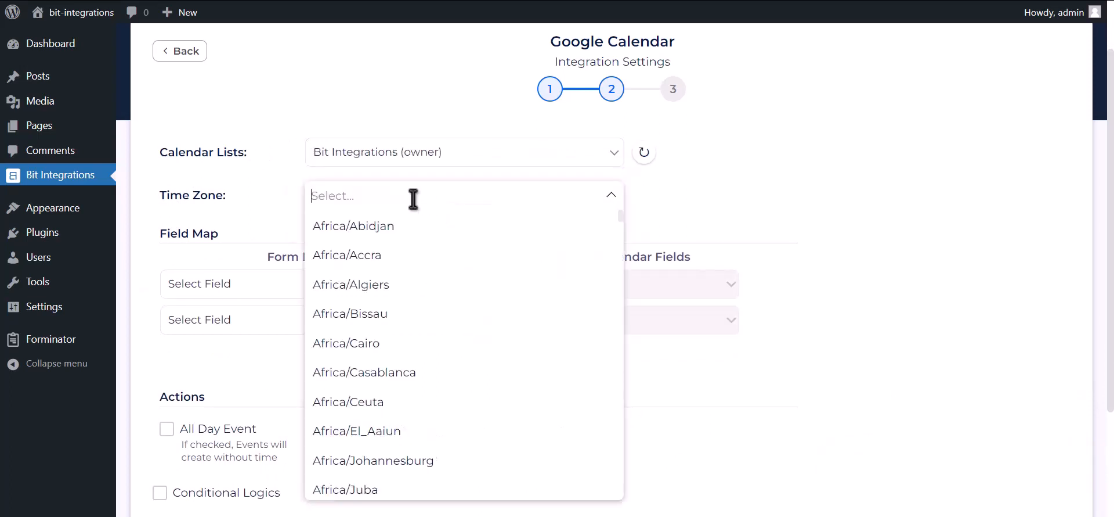
type("dhaka")
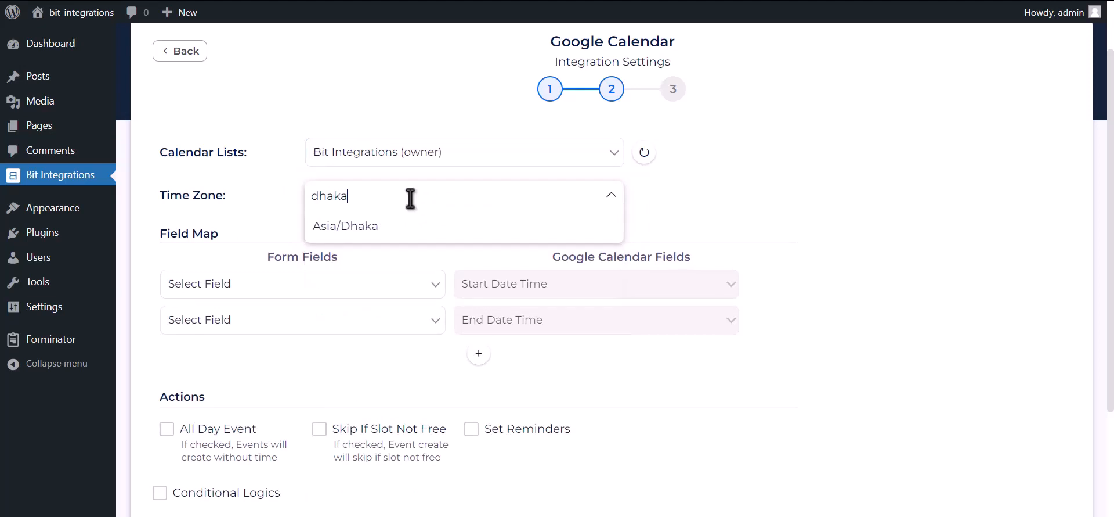
left_click(393, 230)
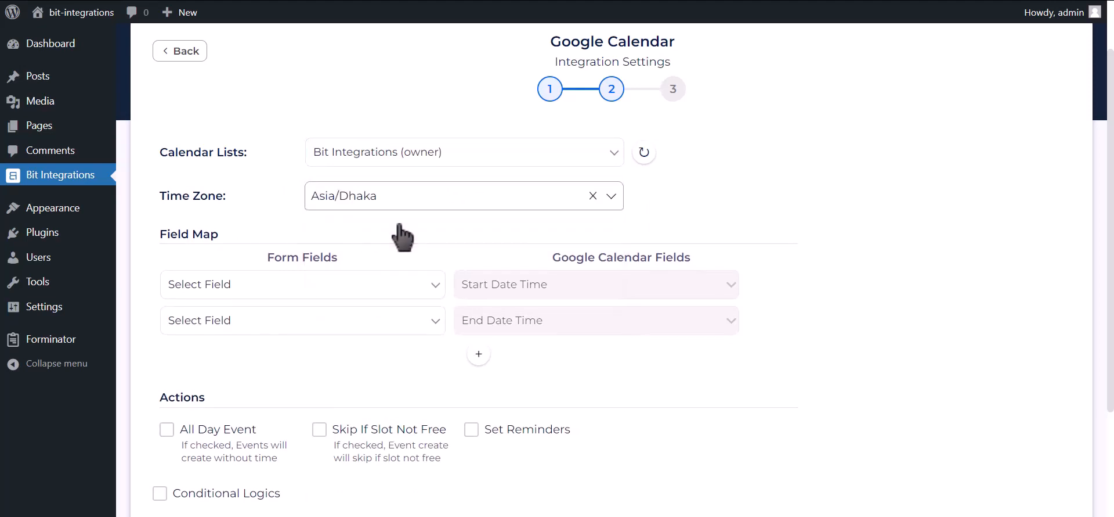
Map the form's Date-1 field to both the Start Date Time and End Date Time calendar fields.
scroll(418, 267, "up", 1)
scroll(427, 303, "down", 2)
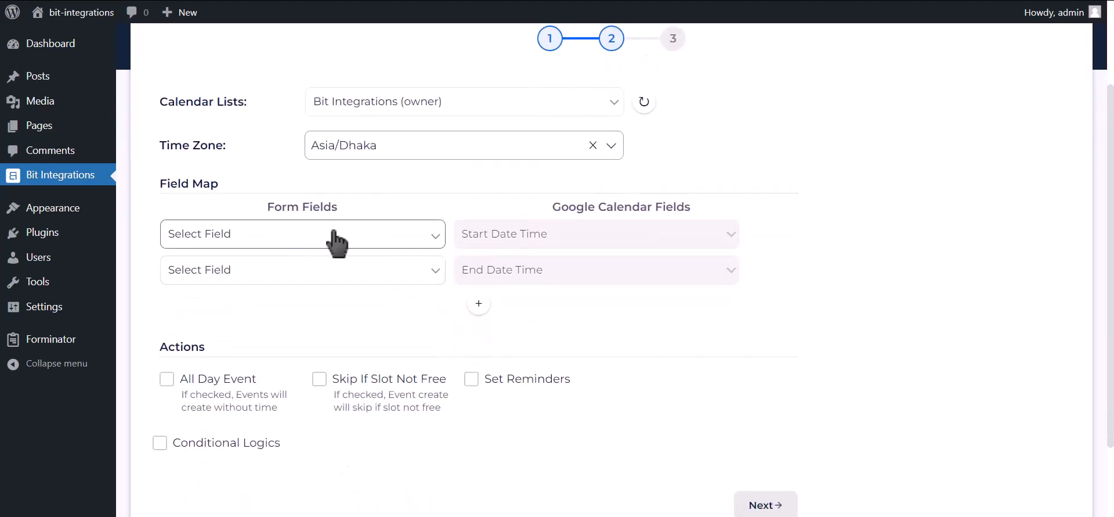
left_click(337, 235)
left_click(216, 326)
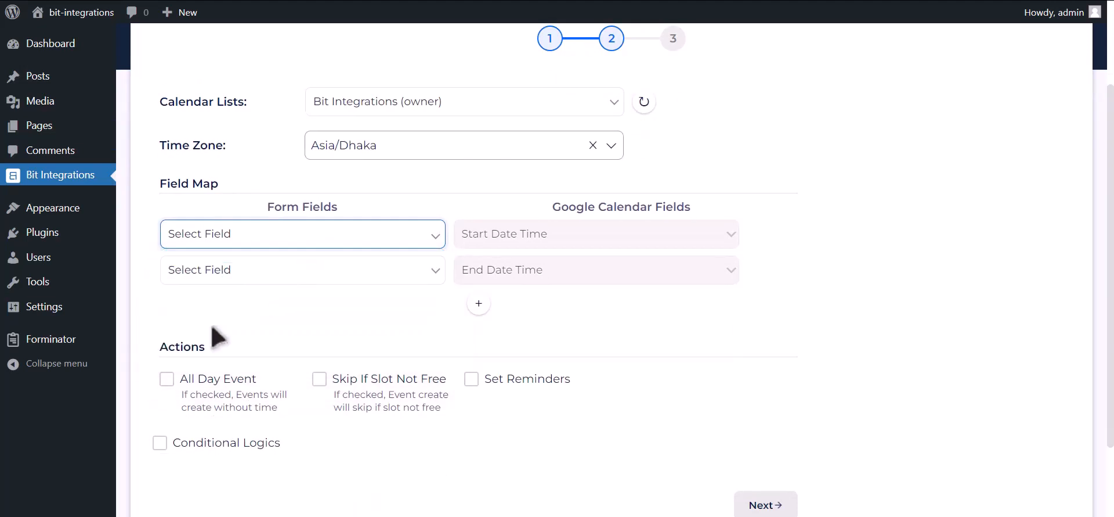
left_click(400, 272)
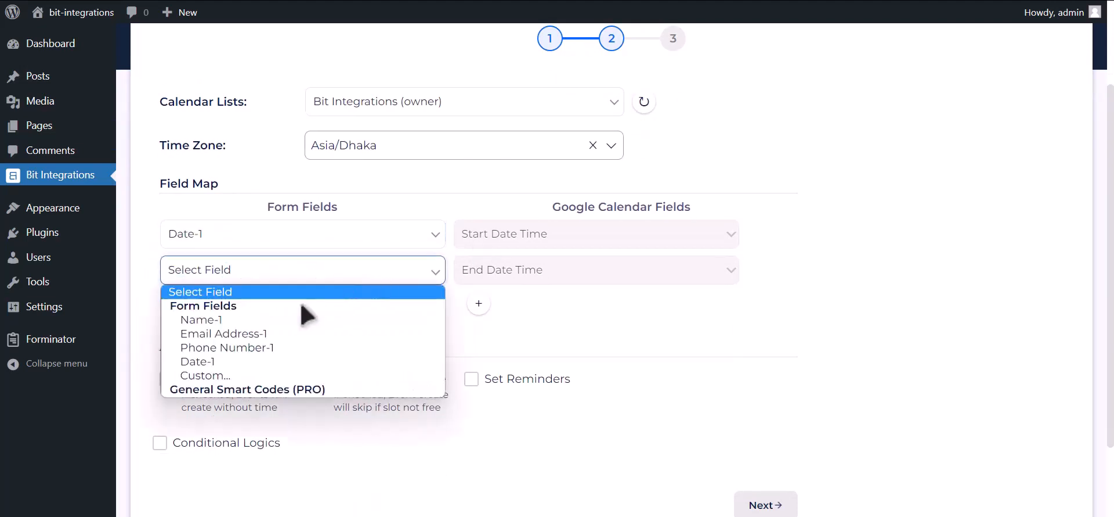
left_click(243, 363)
Add a field map row linking the form's Email Address-1 field to the calendar Description.
left_click(478, 303)
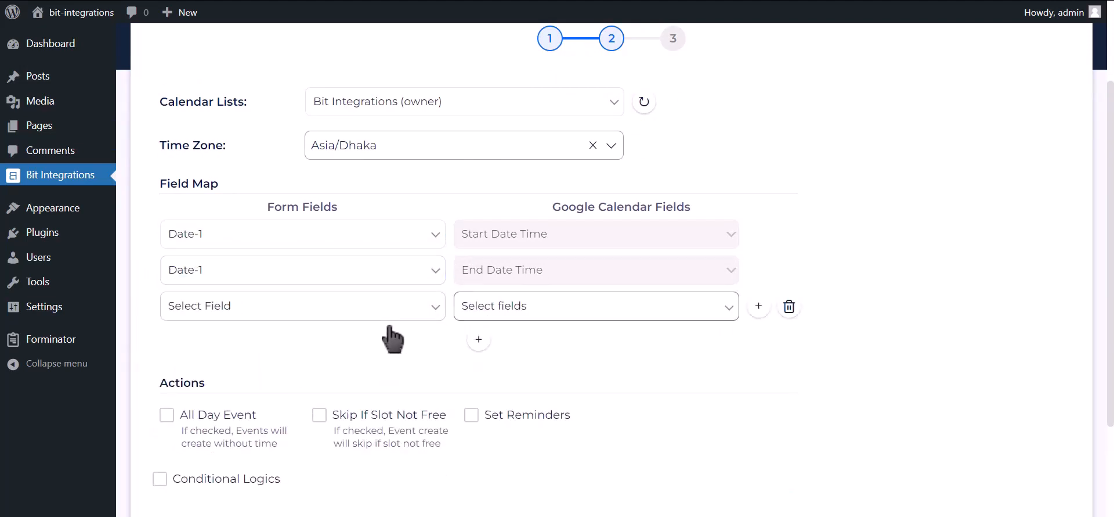
left_click(280, 308)
left_click(243, 367)
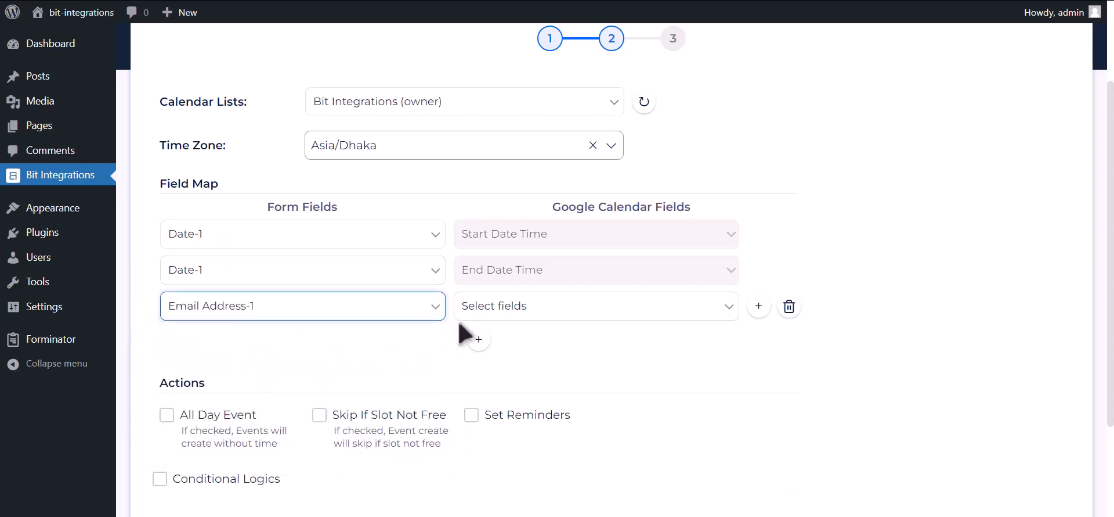
left_click(476, 316)
left_click(490, 372)
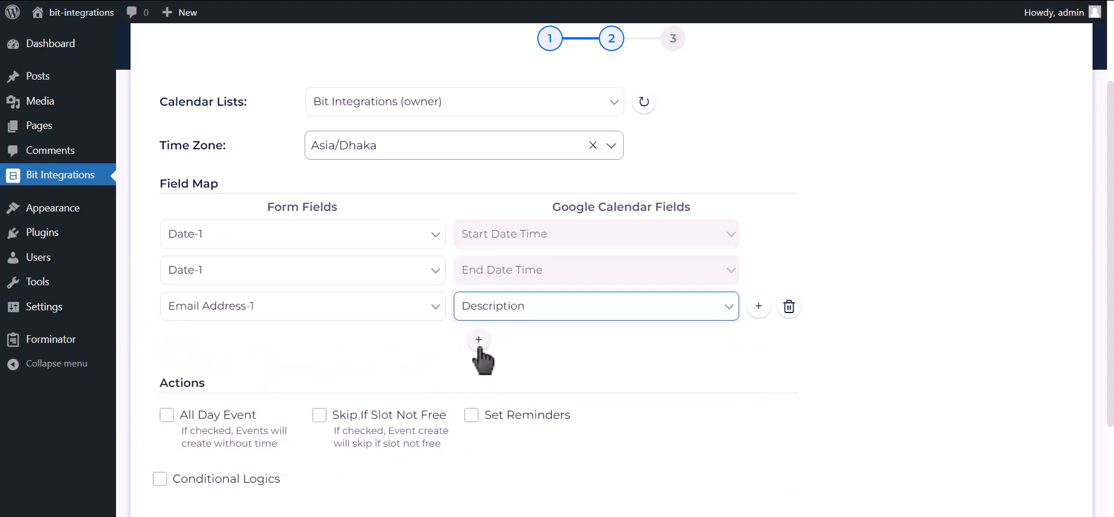
Add another field map row linking the form's Name-1 field to the calendar Title.
left_click(479, 339)
left_click(441, 345)
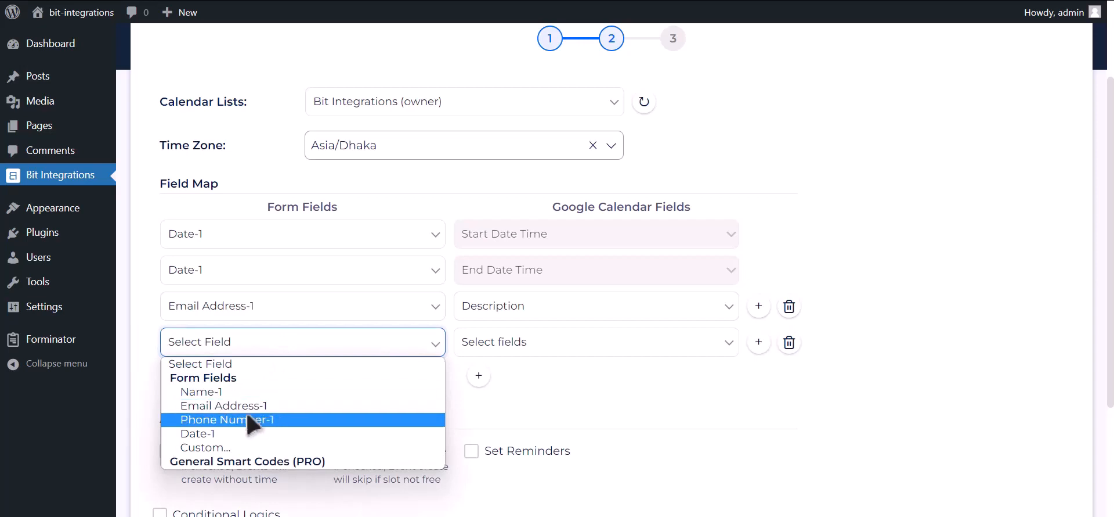
left_click(247, 393)
left_click(471, 348)
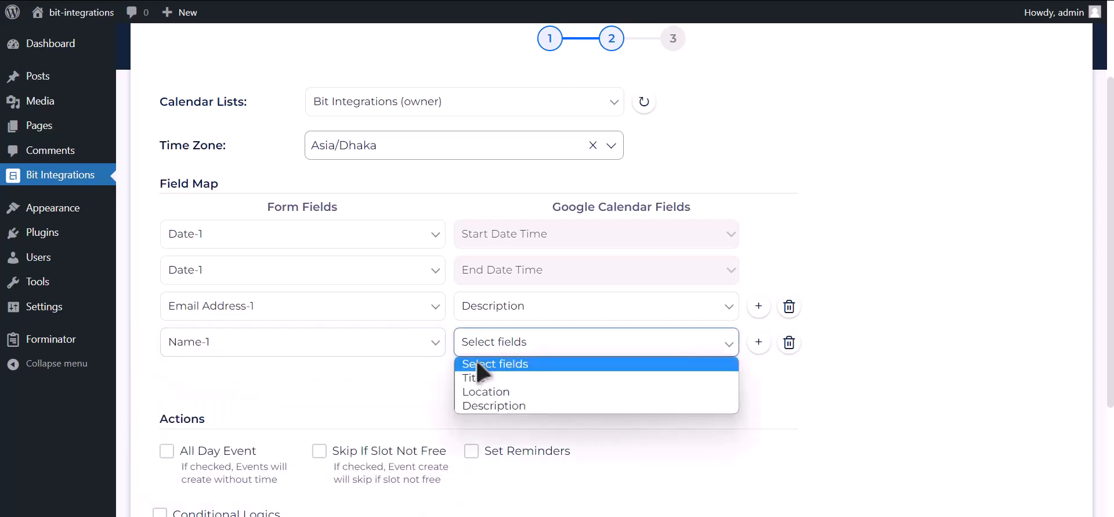
left_click(485, 378)
Add a field map row linking the form's Phone Number-1 field to the calendar Description.
left_click(479, 375)
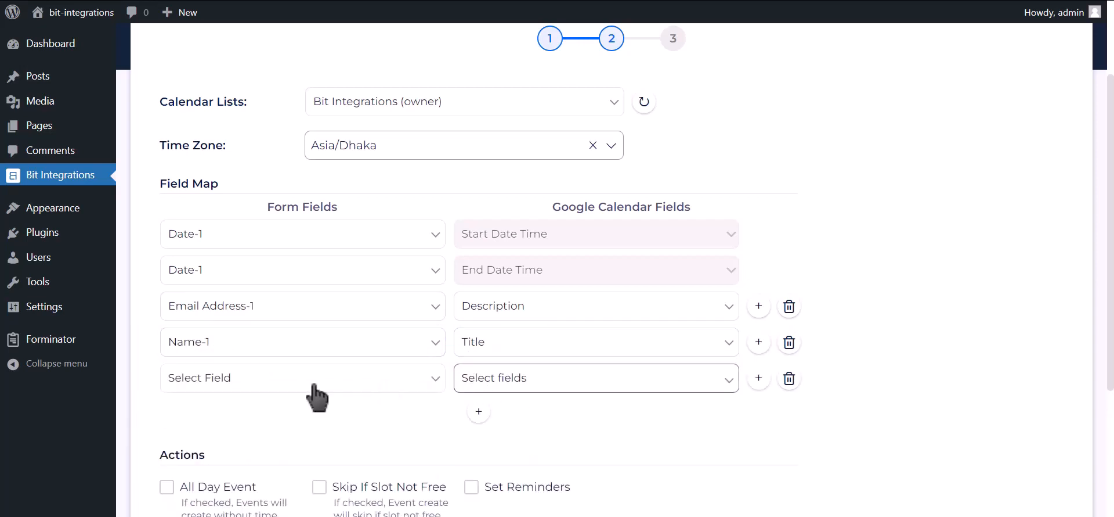
left_click(286, 378)
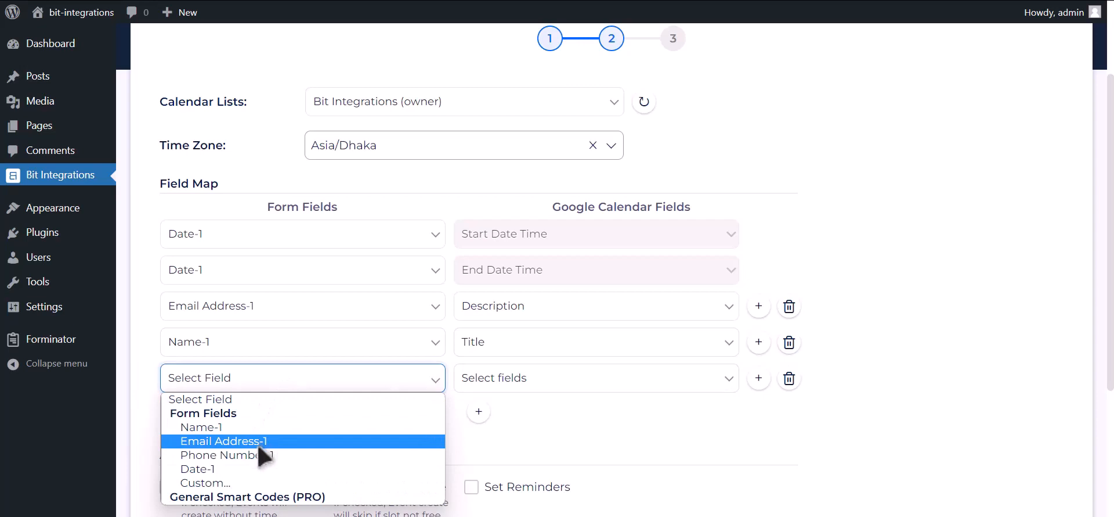
left_click(221, 455)
left_click(508, 378)
left_click(499, 448)
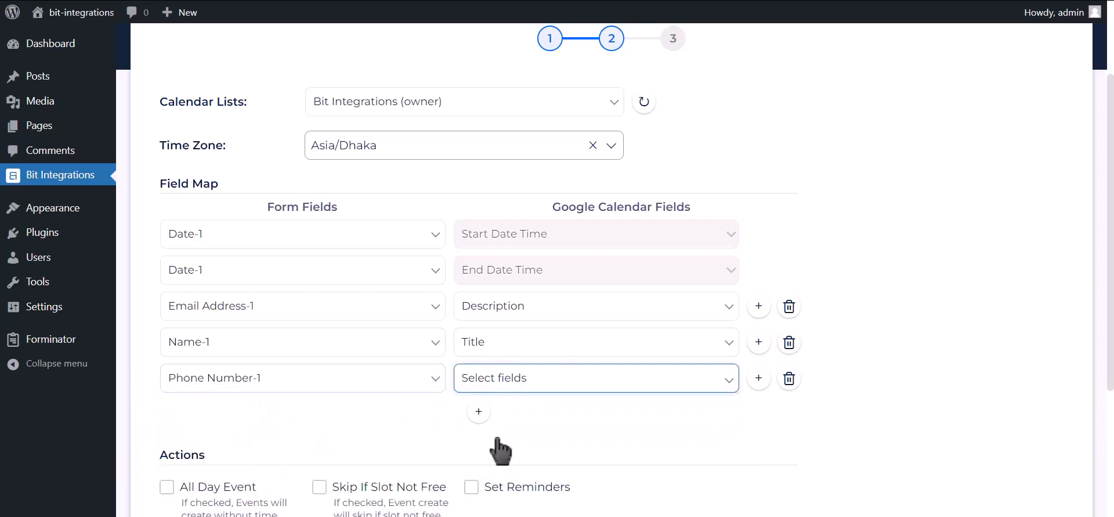
Leave All Day Event unselected, proceed to the integration's third stage, and finish and save it.
scroll(360, 383, "down", 2)
left_click(214, 364)
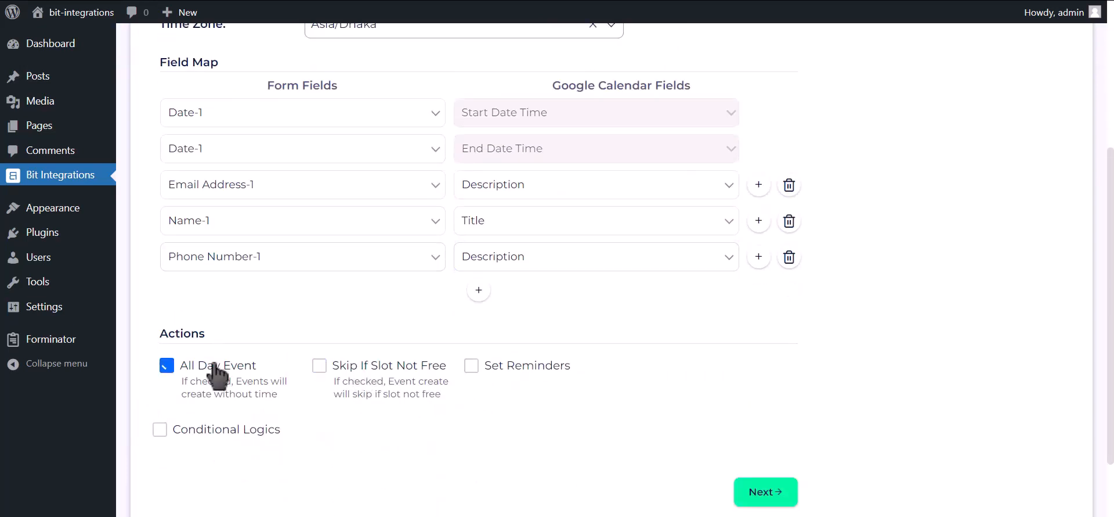
scroll(213, 364, "down", 2)
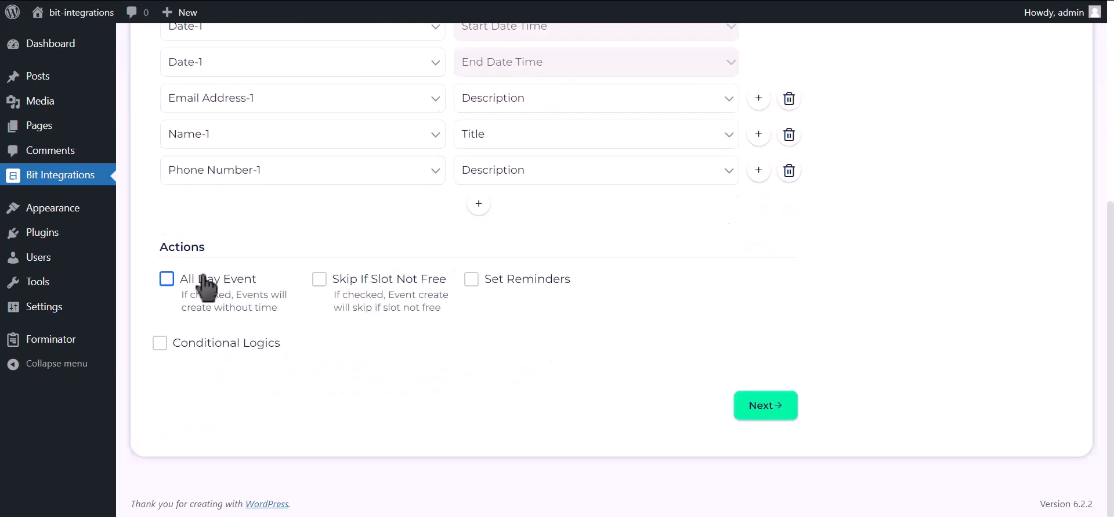
left_click(766, 406)
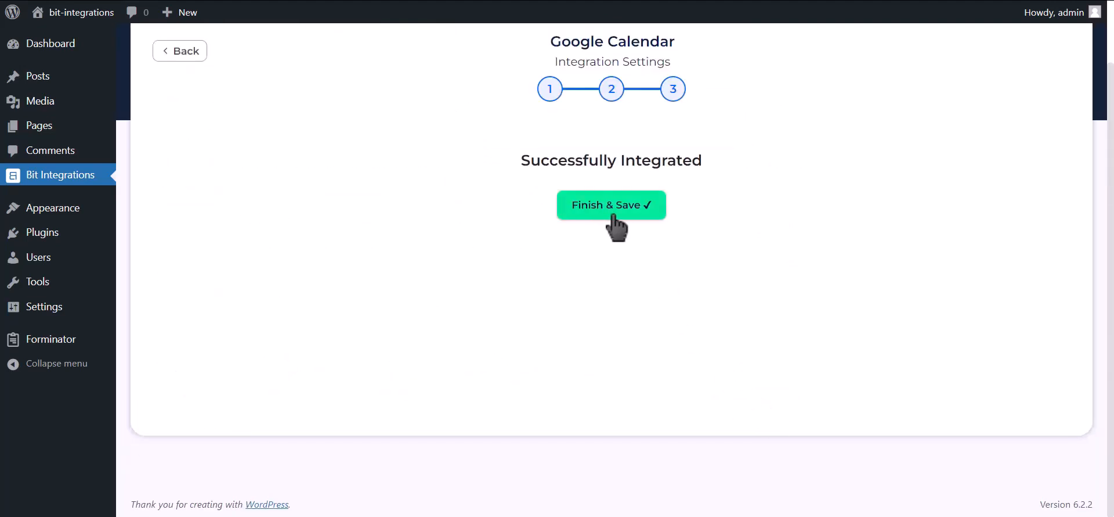
left_click(614, 222)
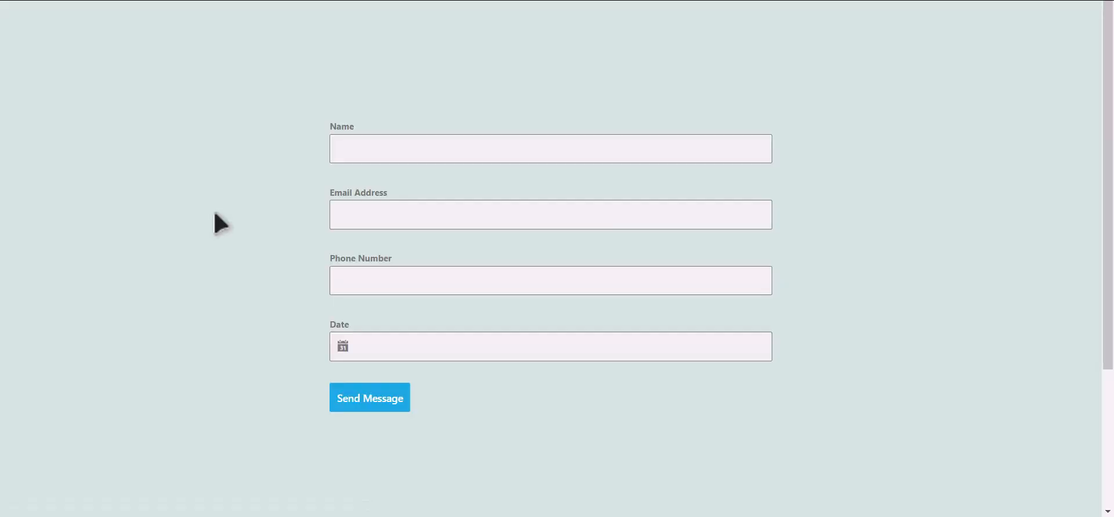
Submit the live contact form with the name Bit Integrations, an e-mail address, a phone number and the date June 13, 2023.
left_click(432, 156)
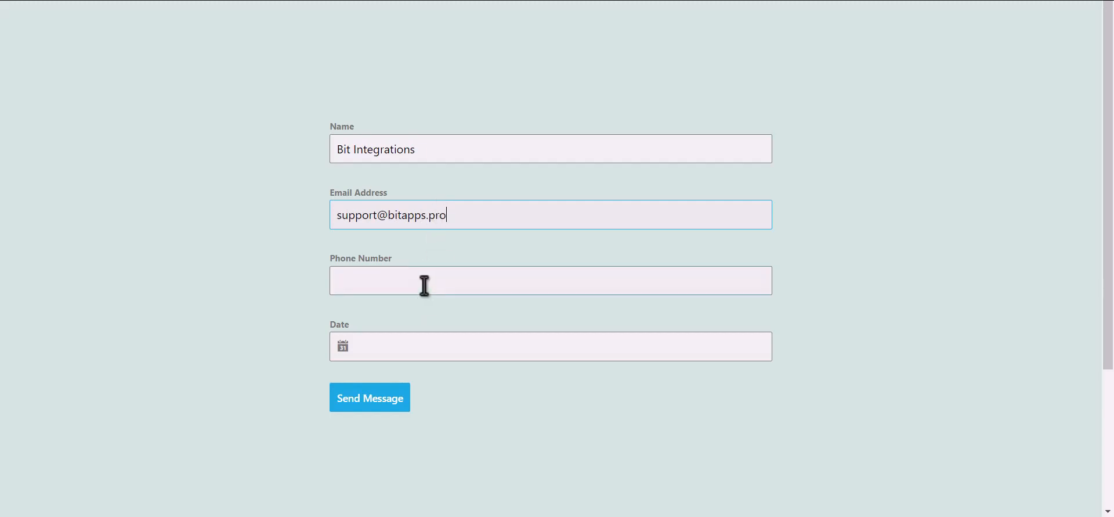
left_click(402, 274)
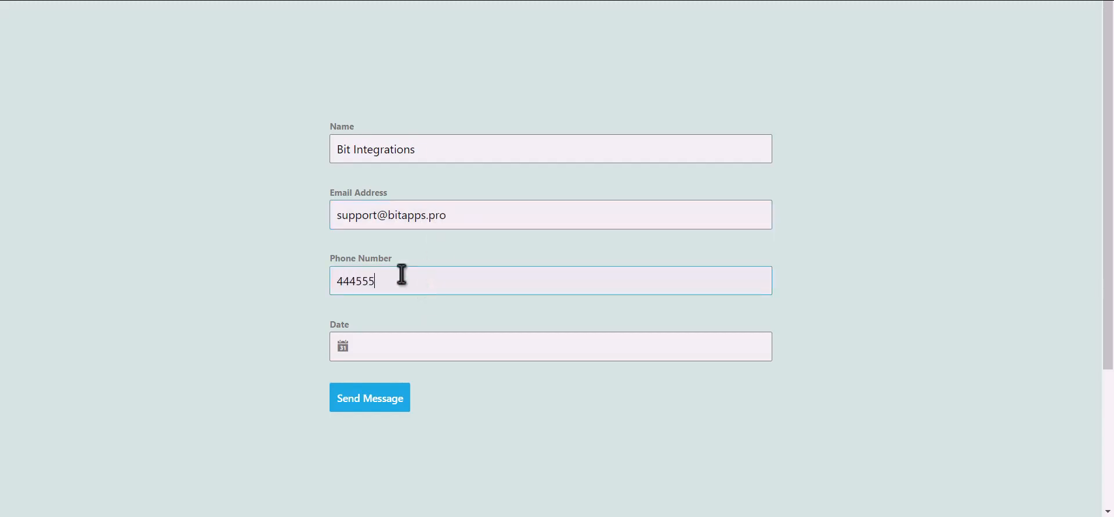
left_click(392, 346)
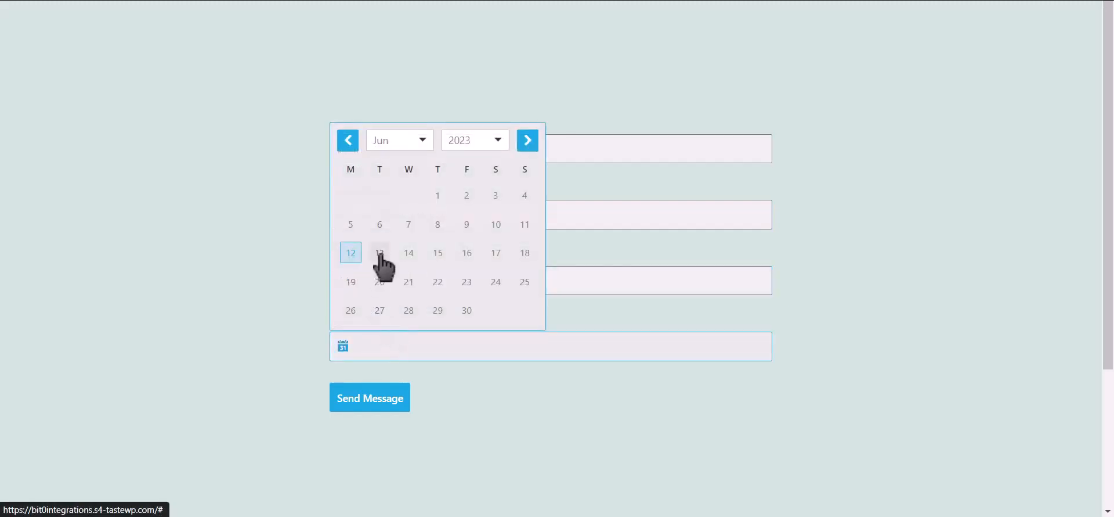
left_click(379, 253)
left_click(377, 398)
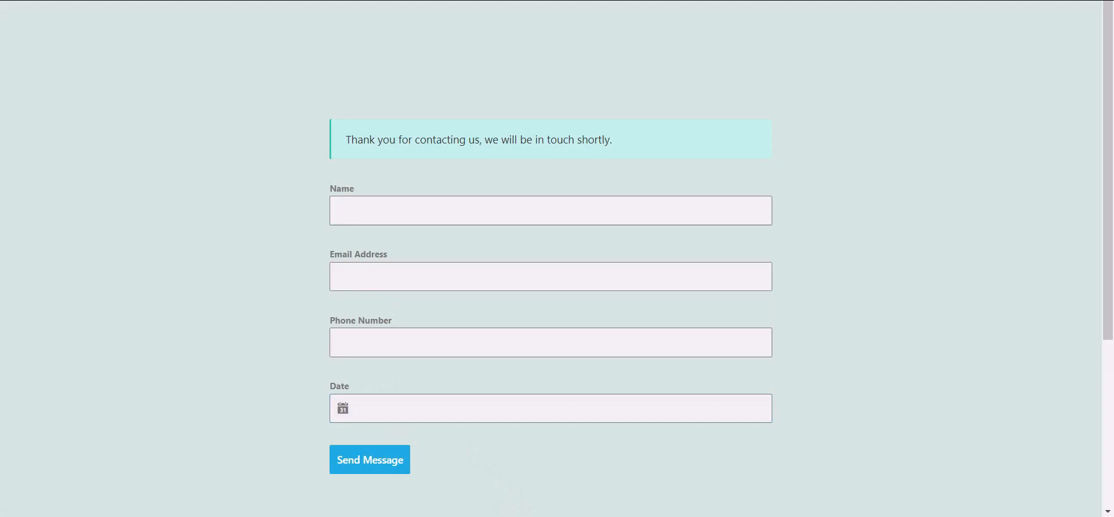
Switch to Google Calendar and open the details of the Bit Integrations event on June 13.
key("alt+Tab")
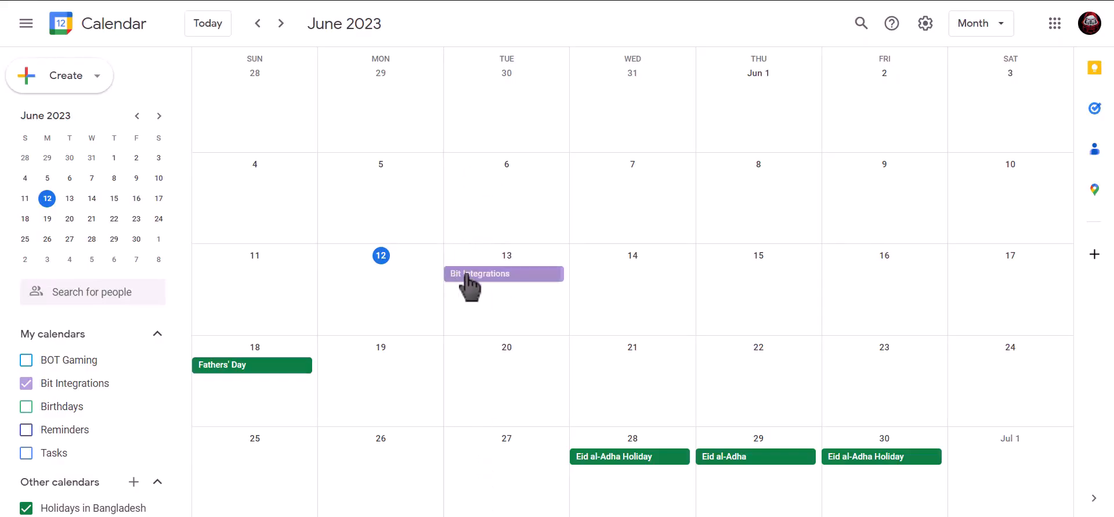
left_click(548, 276)
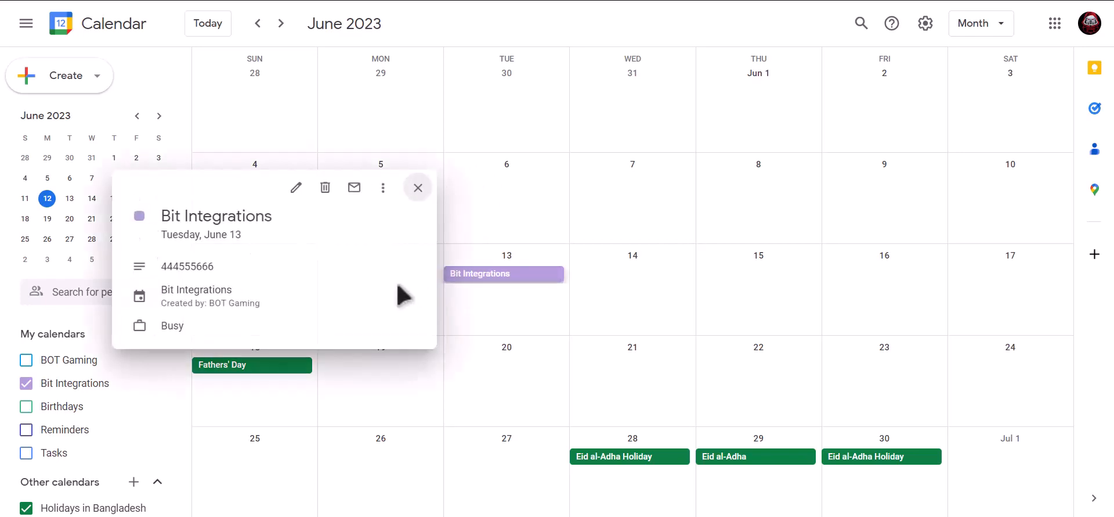